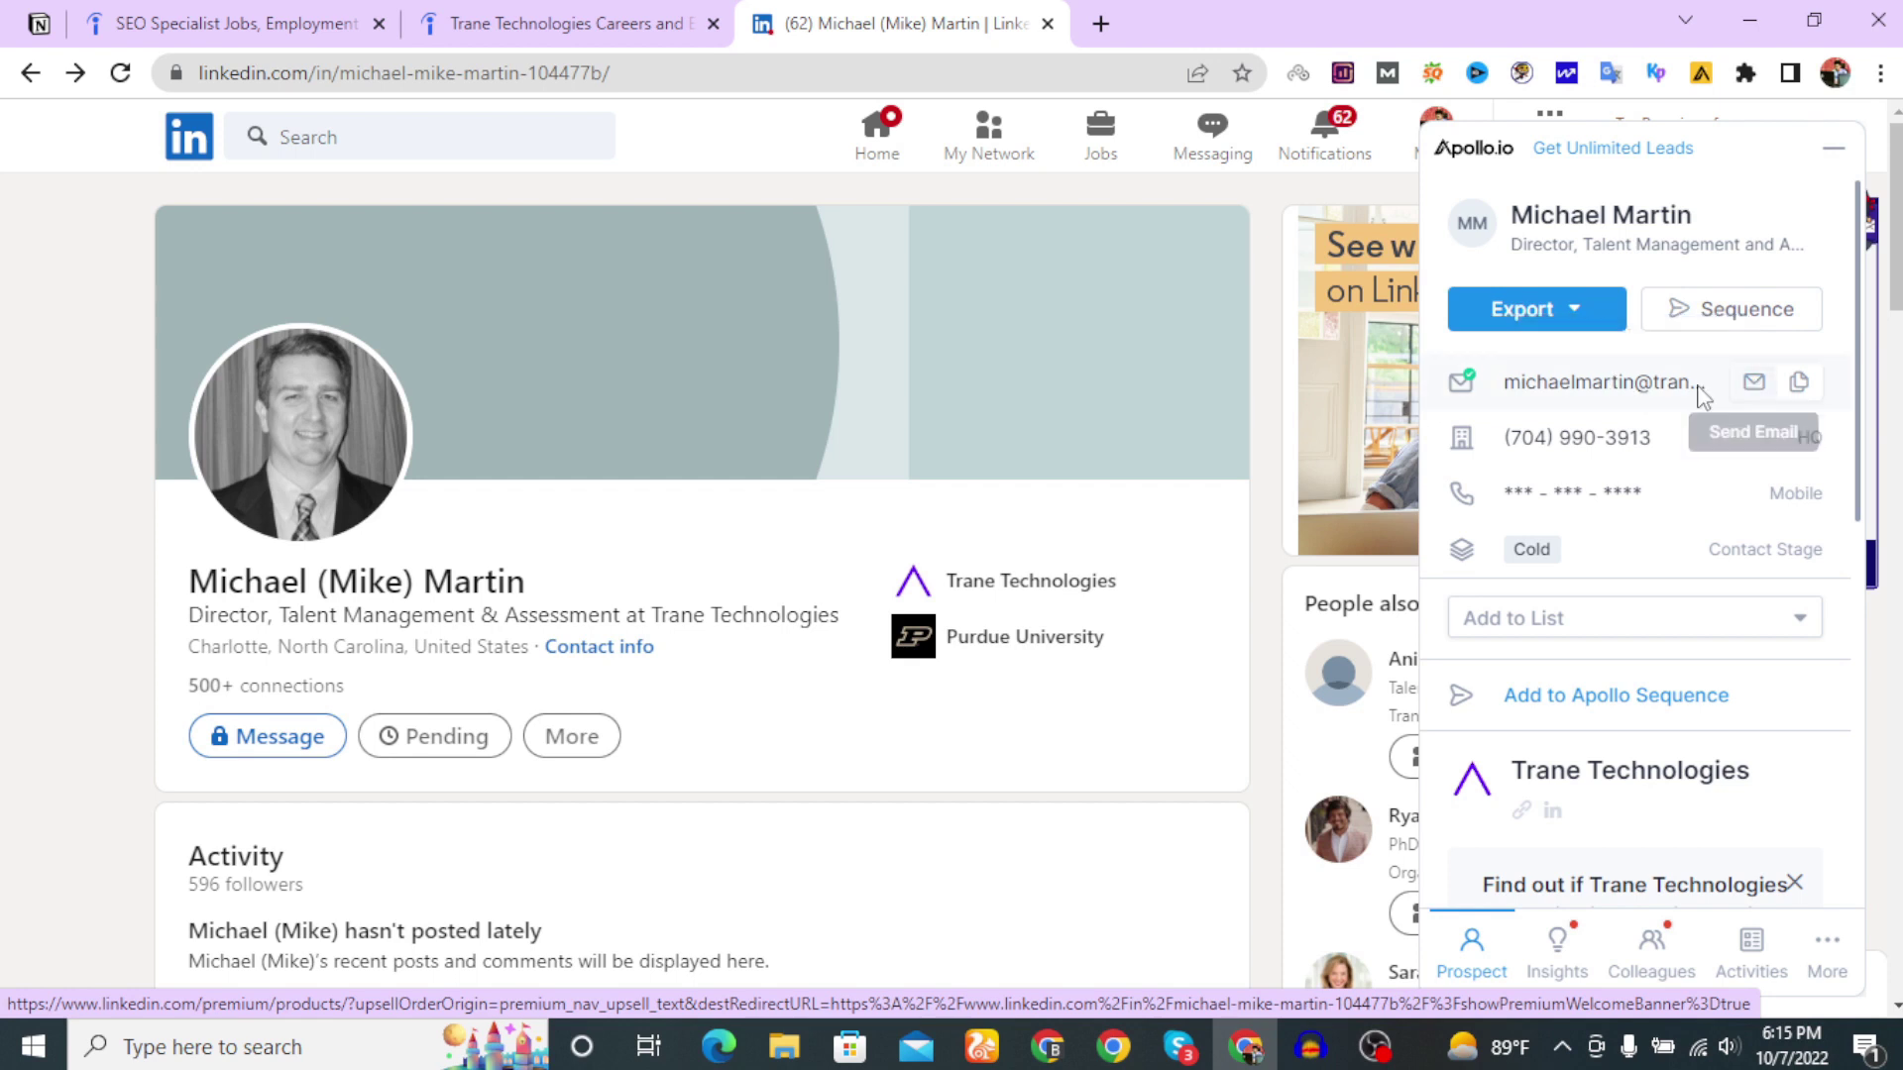
Copy the contact's business e-mail from the Apollo.io panel and paste it into a new browser tab's address bar.
triple_click(1635, 383)
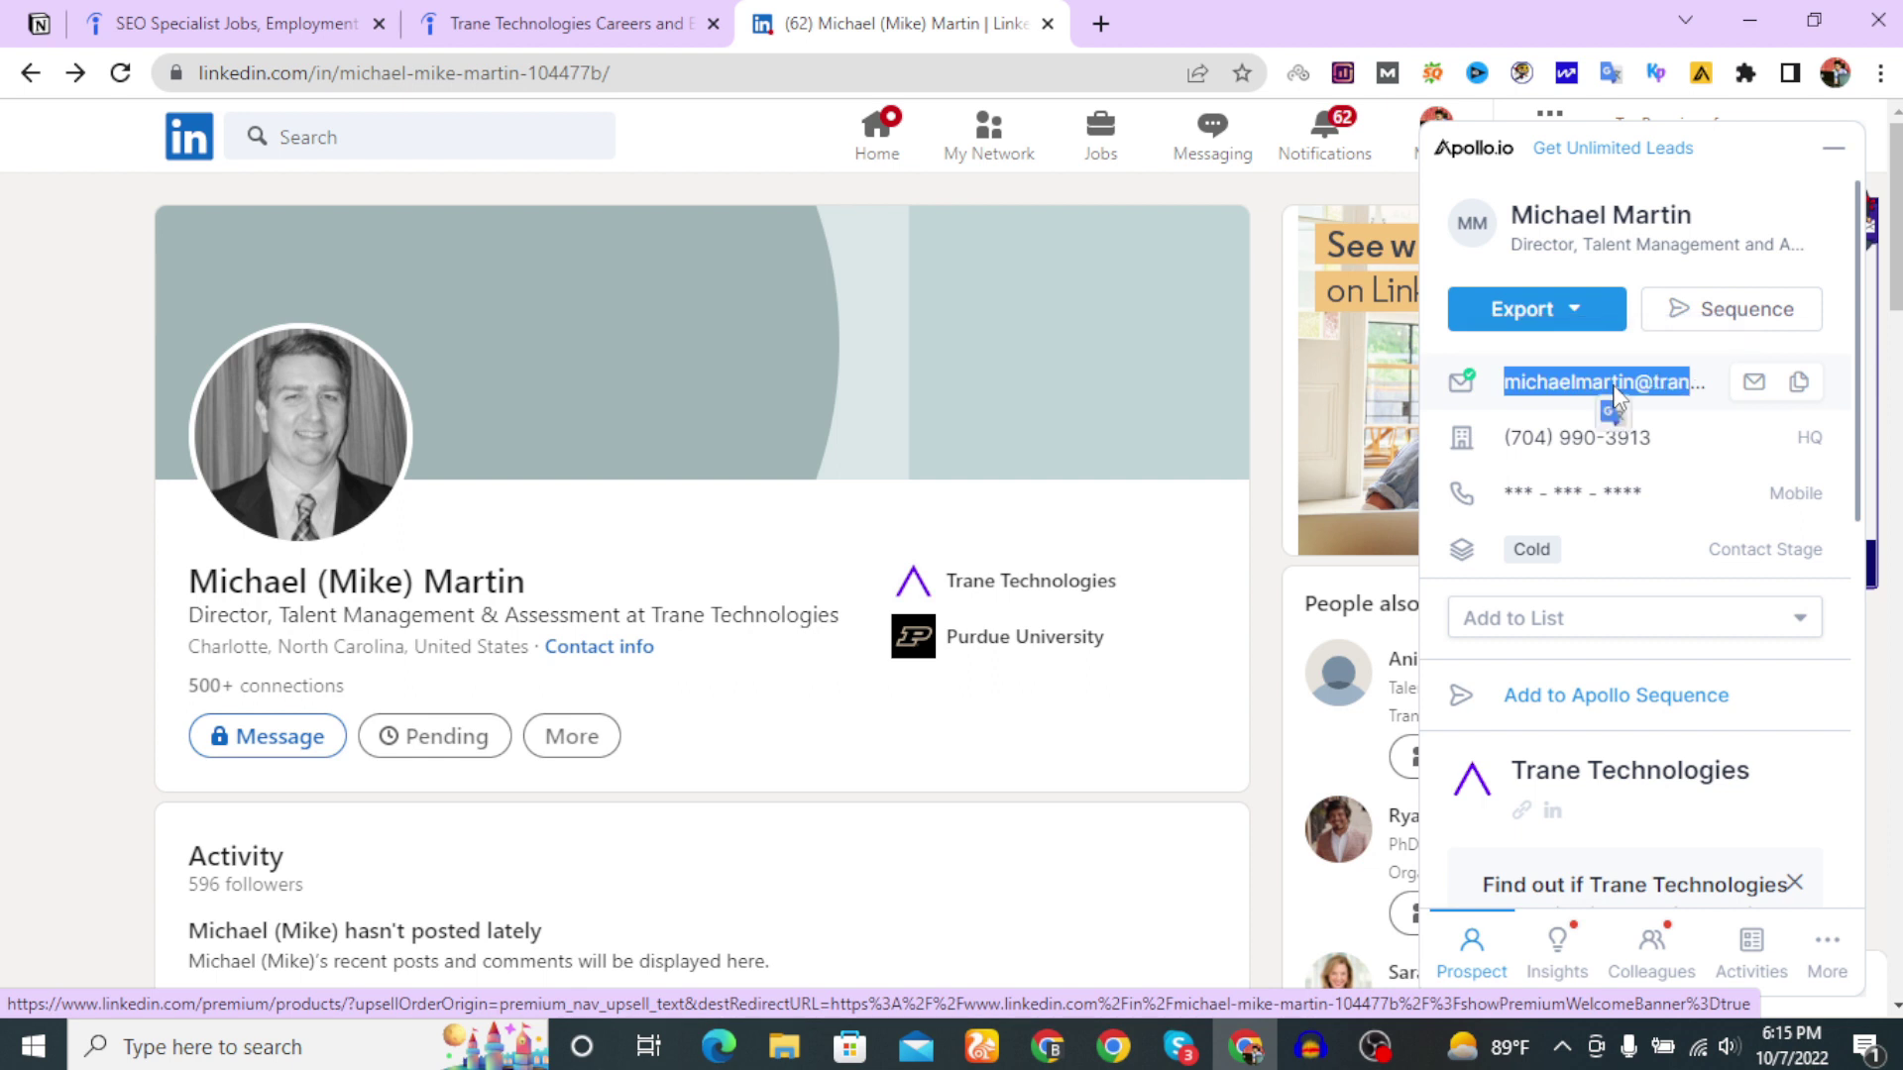
right_click(1614, 395)
click(1650, 408)
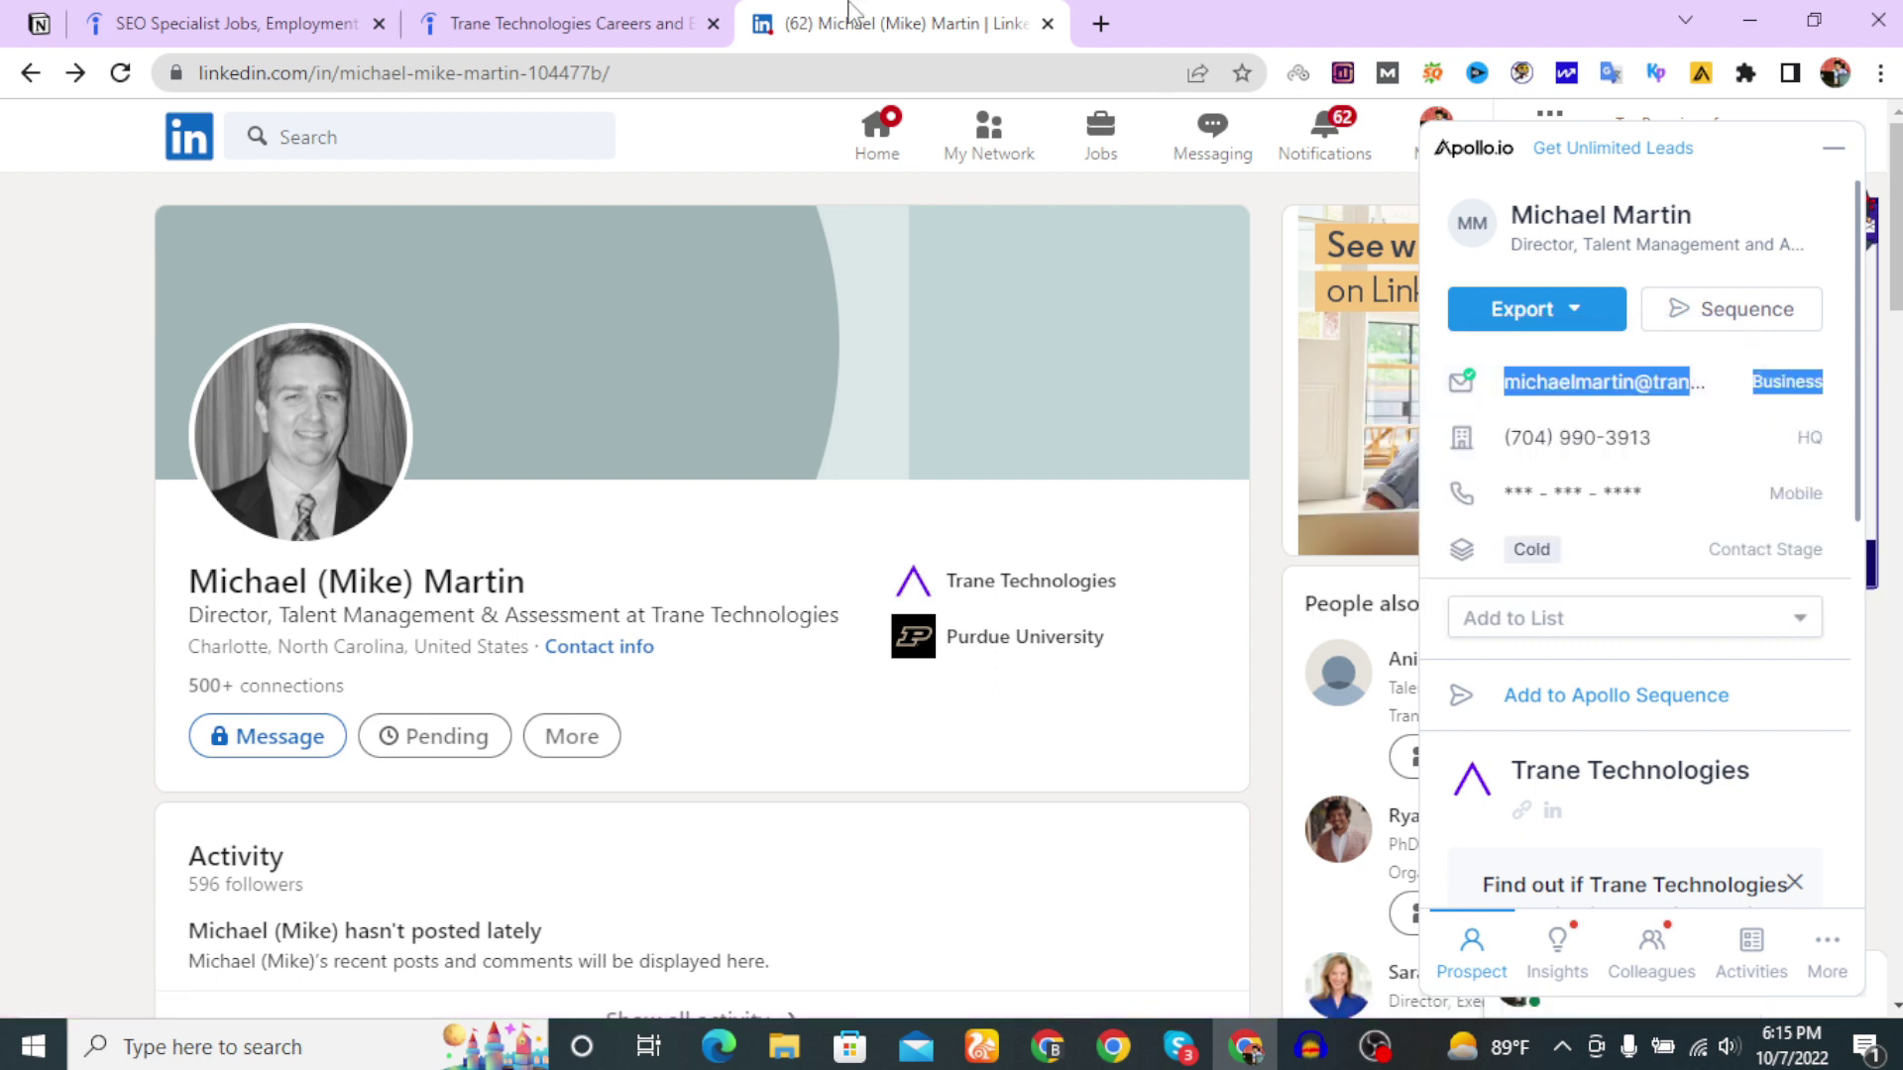
click(1102, 24)
key(ctrl+v)
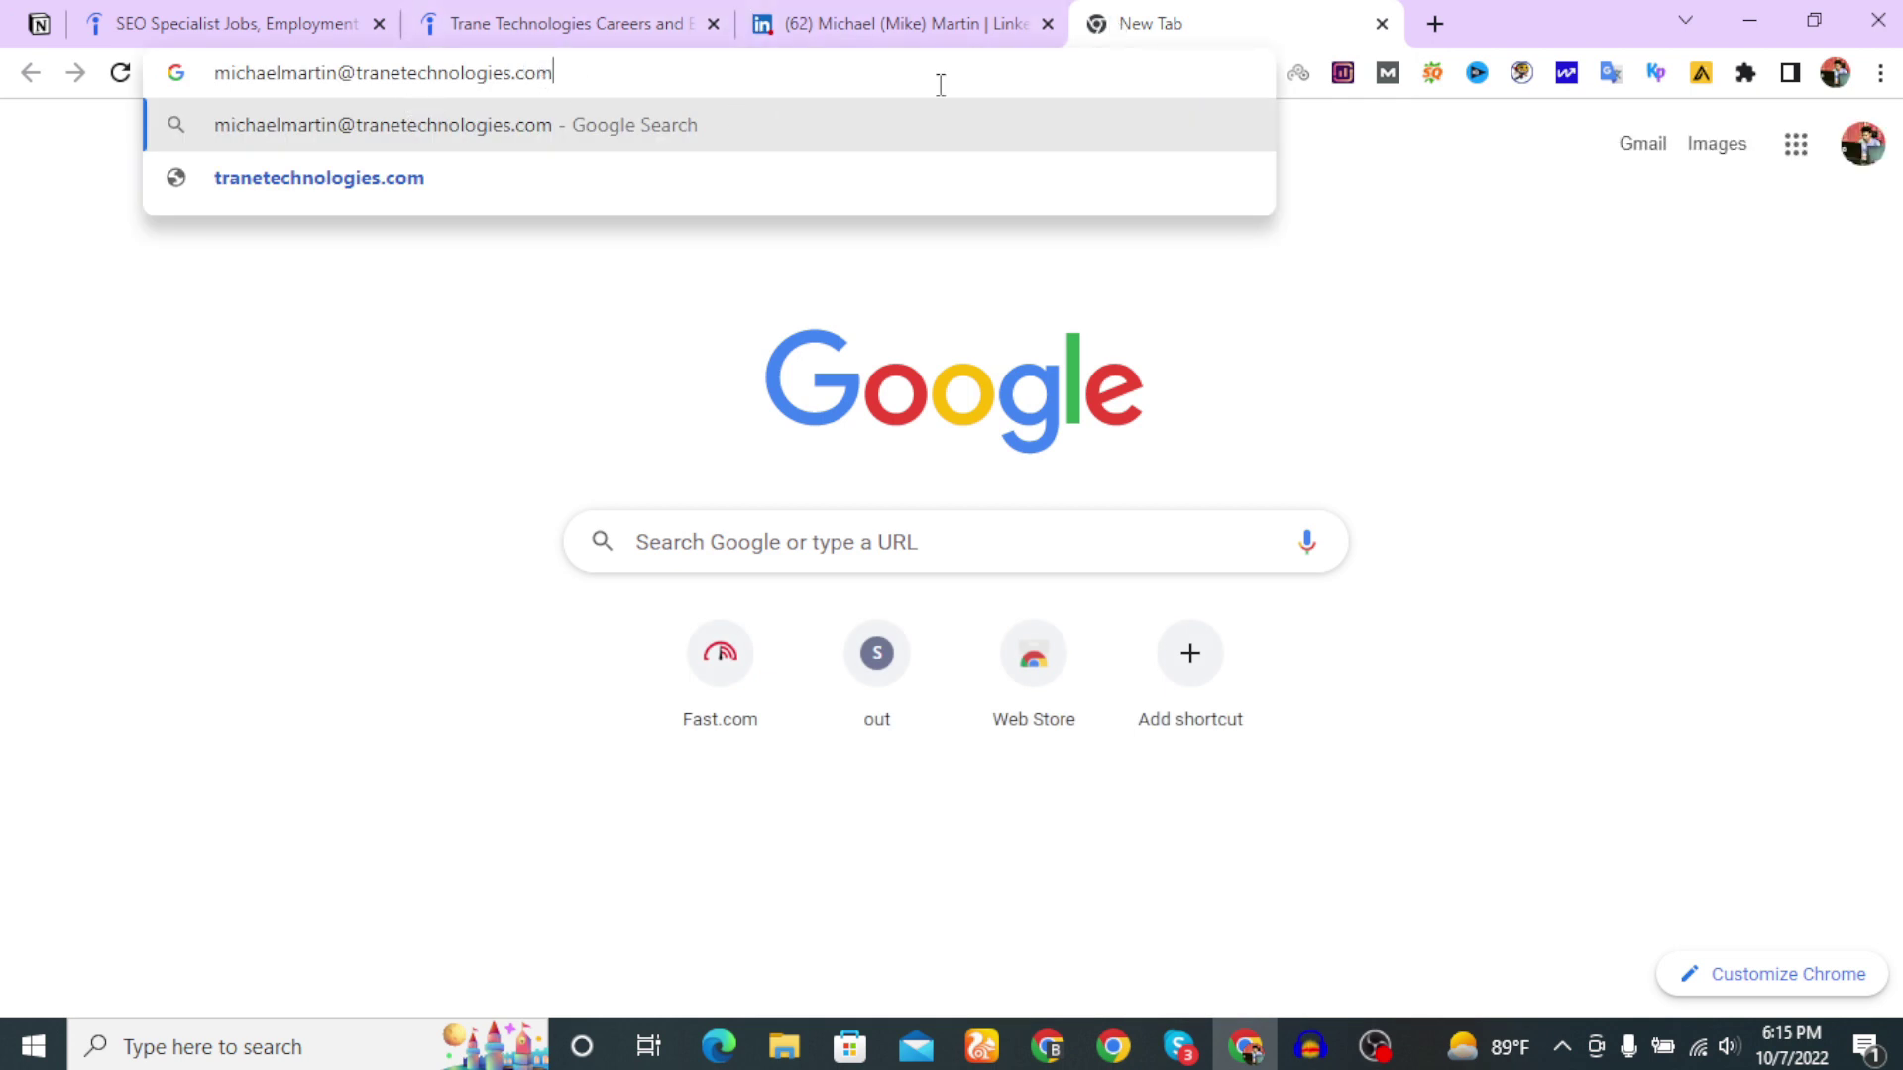
drag(555, 74, 218, 89)
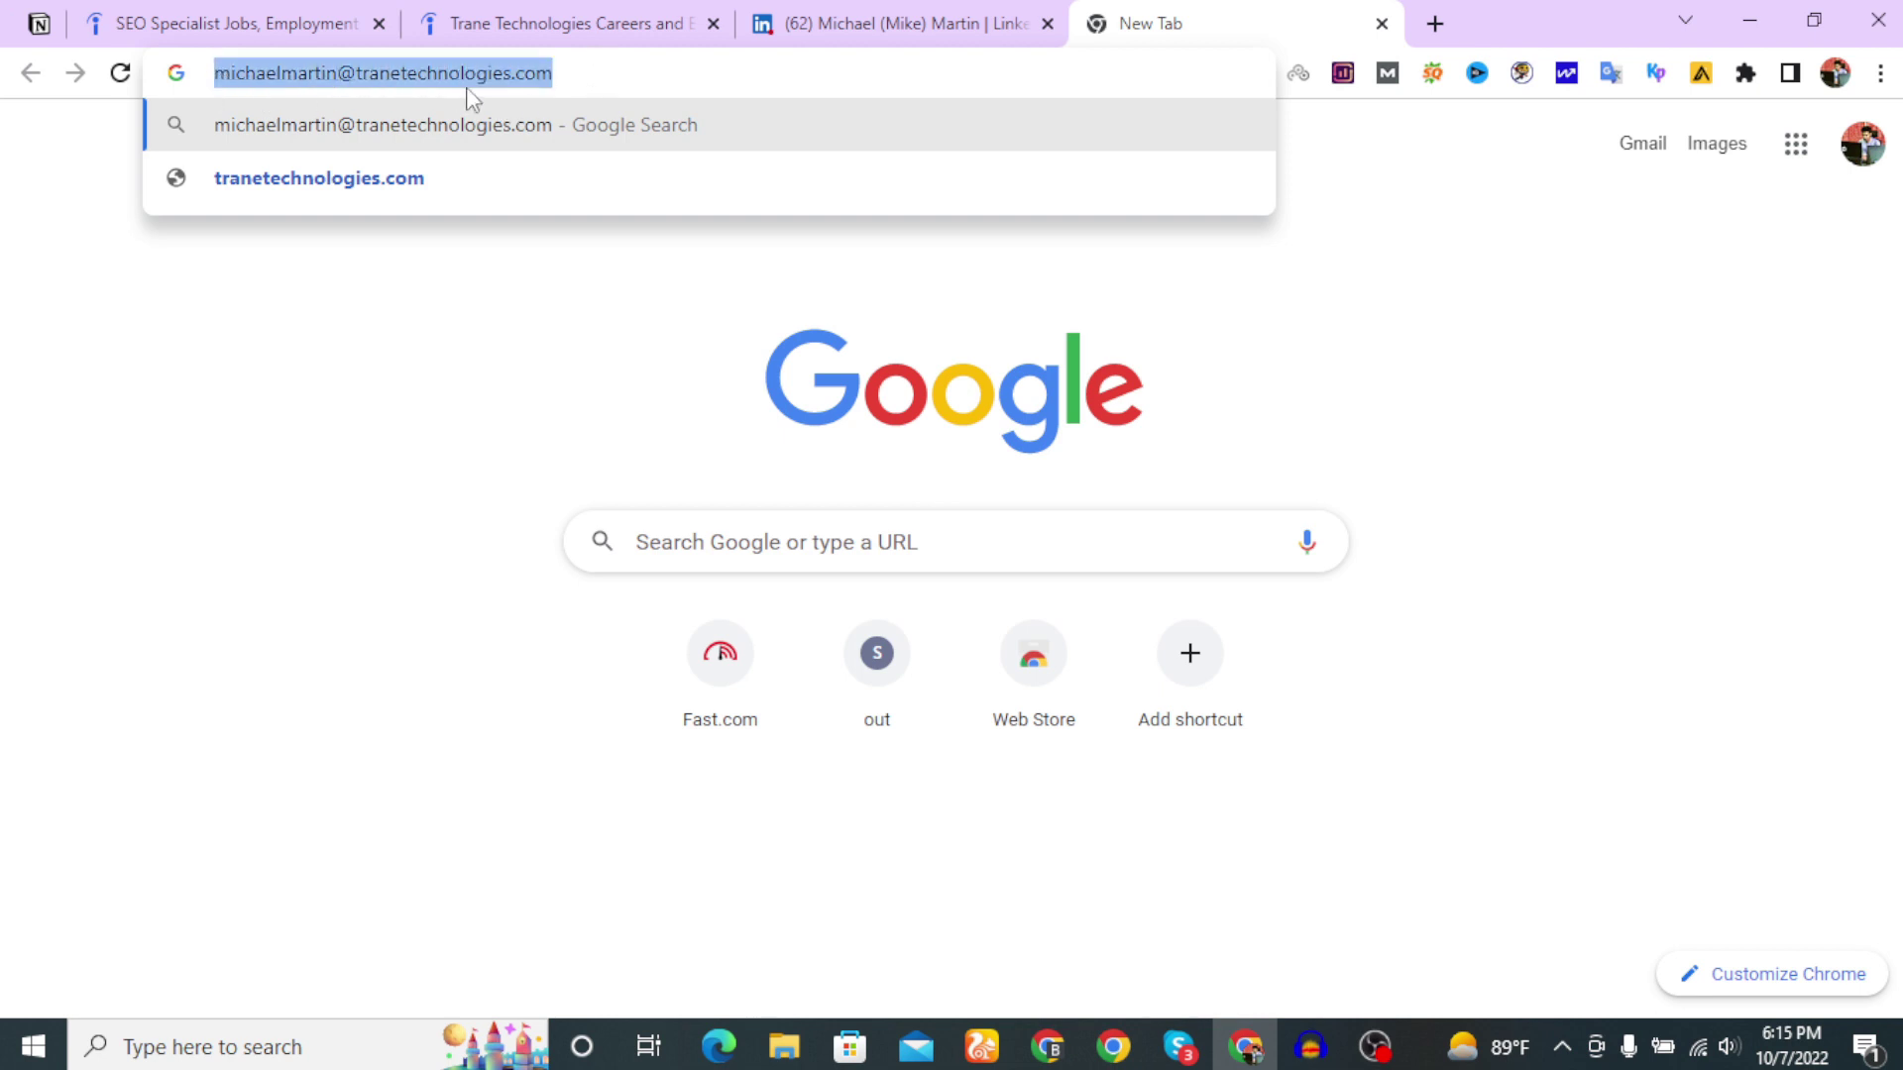
click(579, 22)
scroll(466, 138, up, 3)
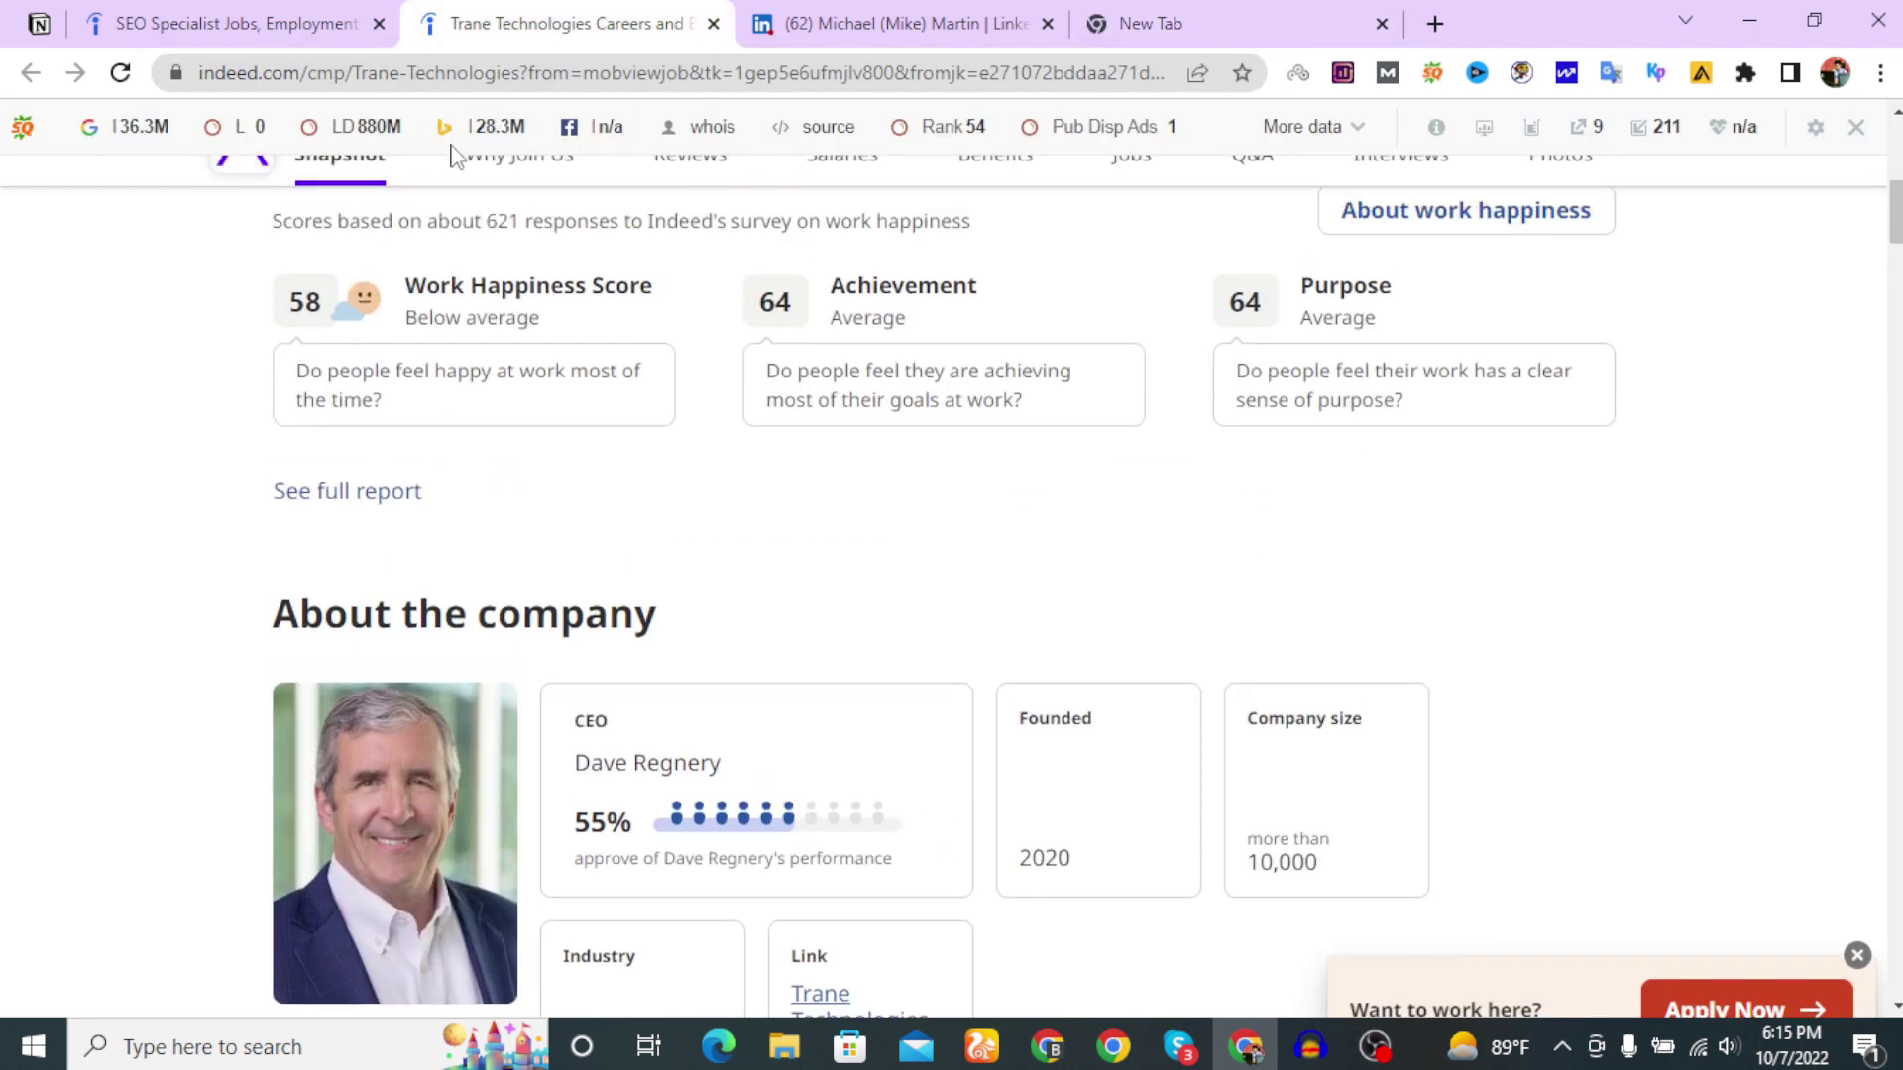
click(1145, 11)
click(892, 22)
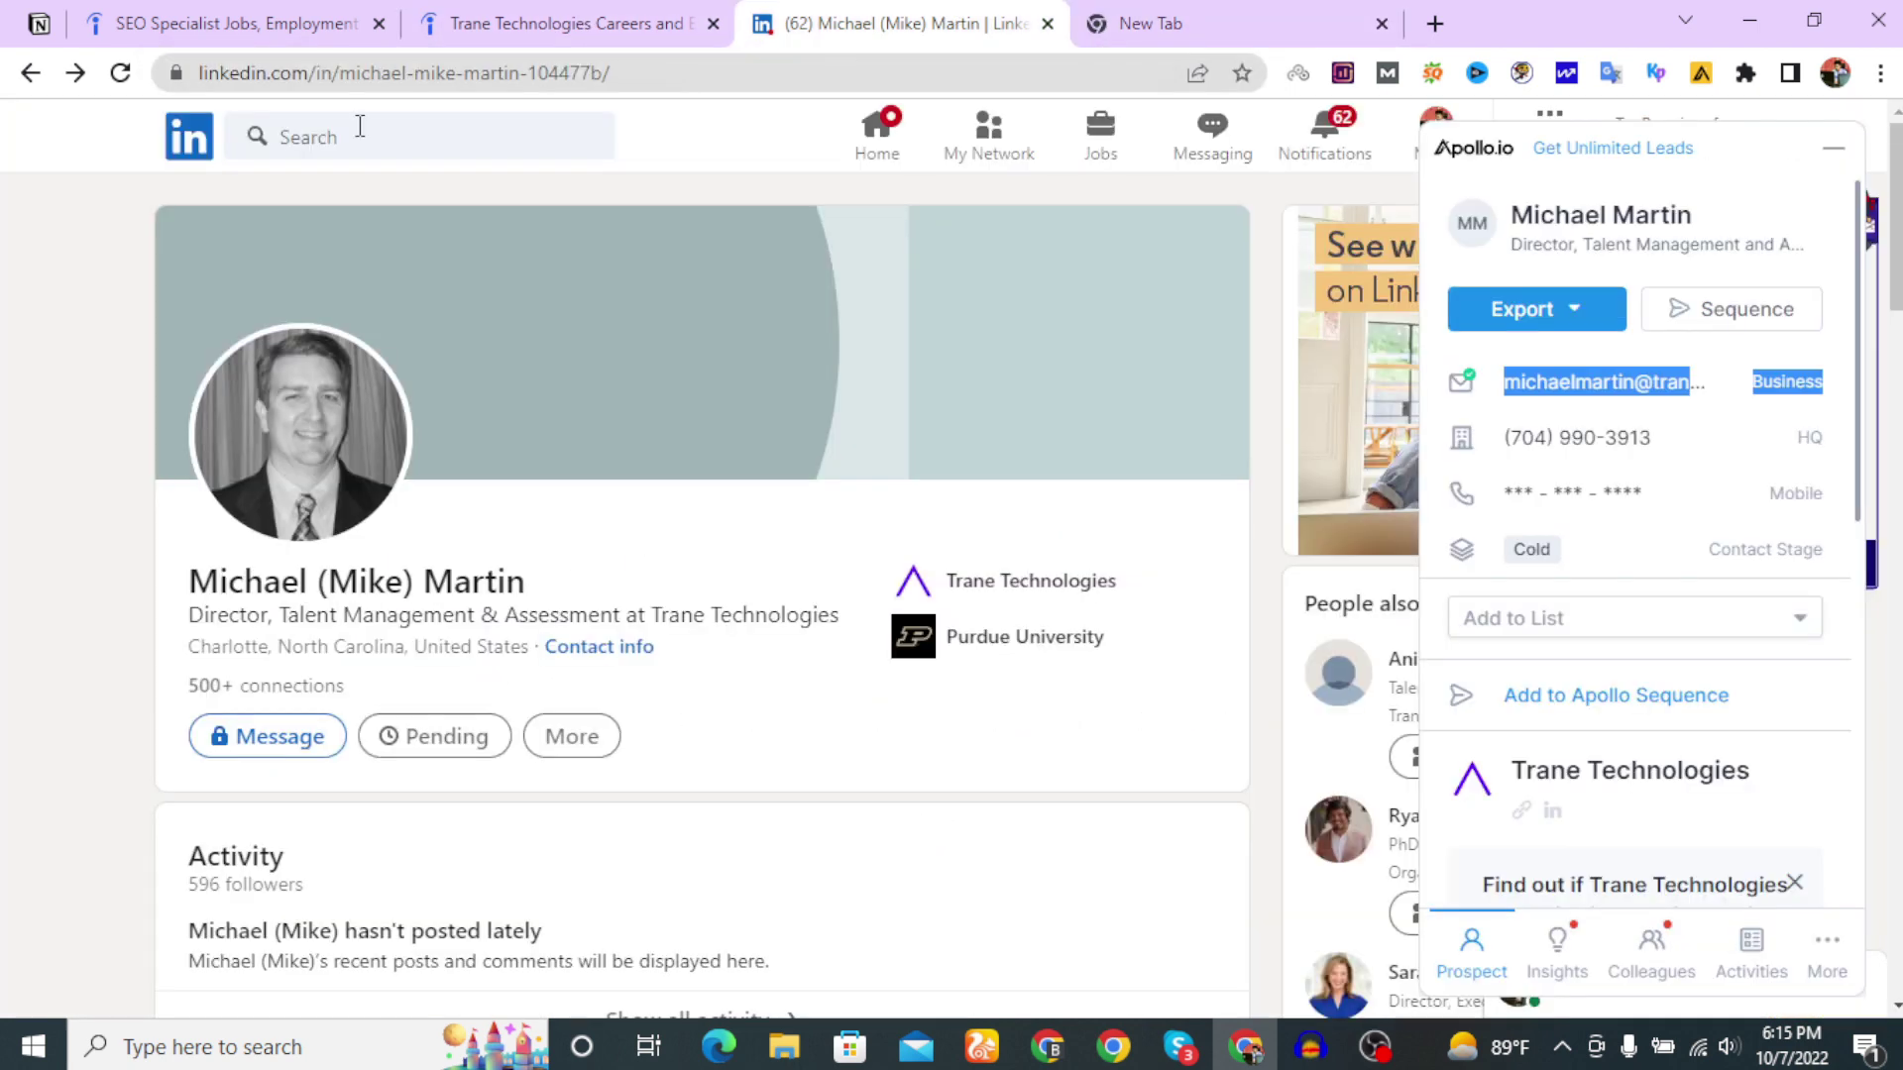
click(1130, 22)
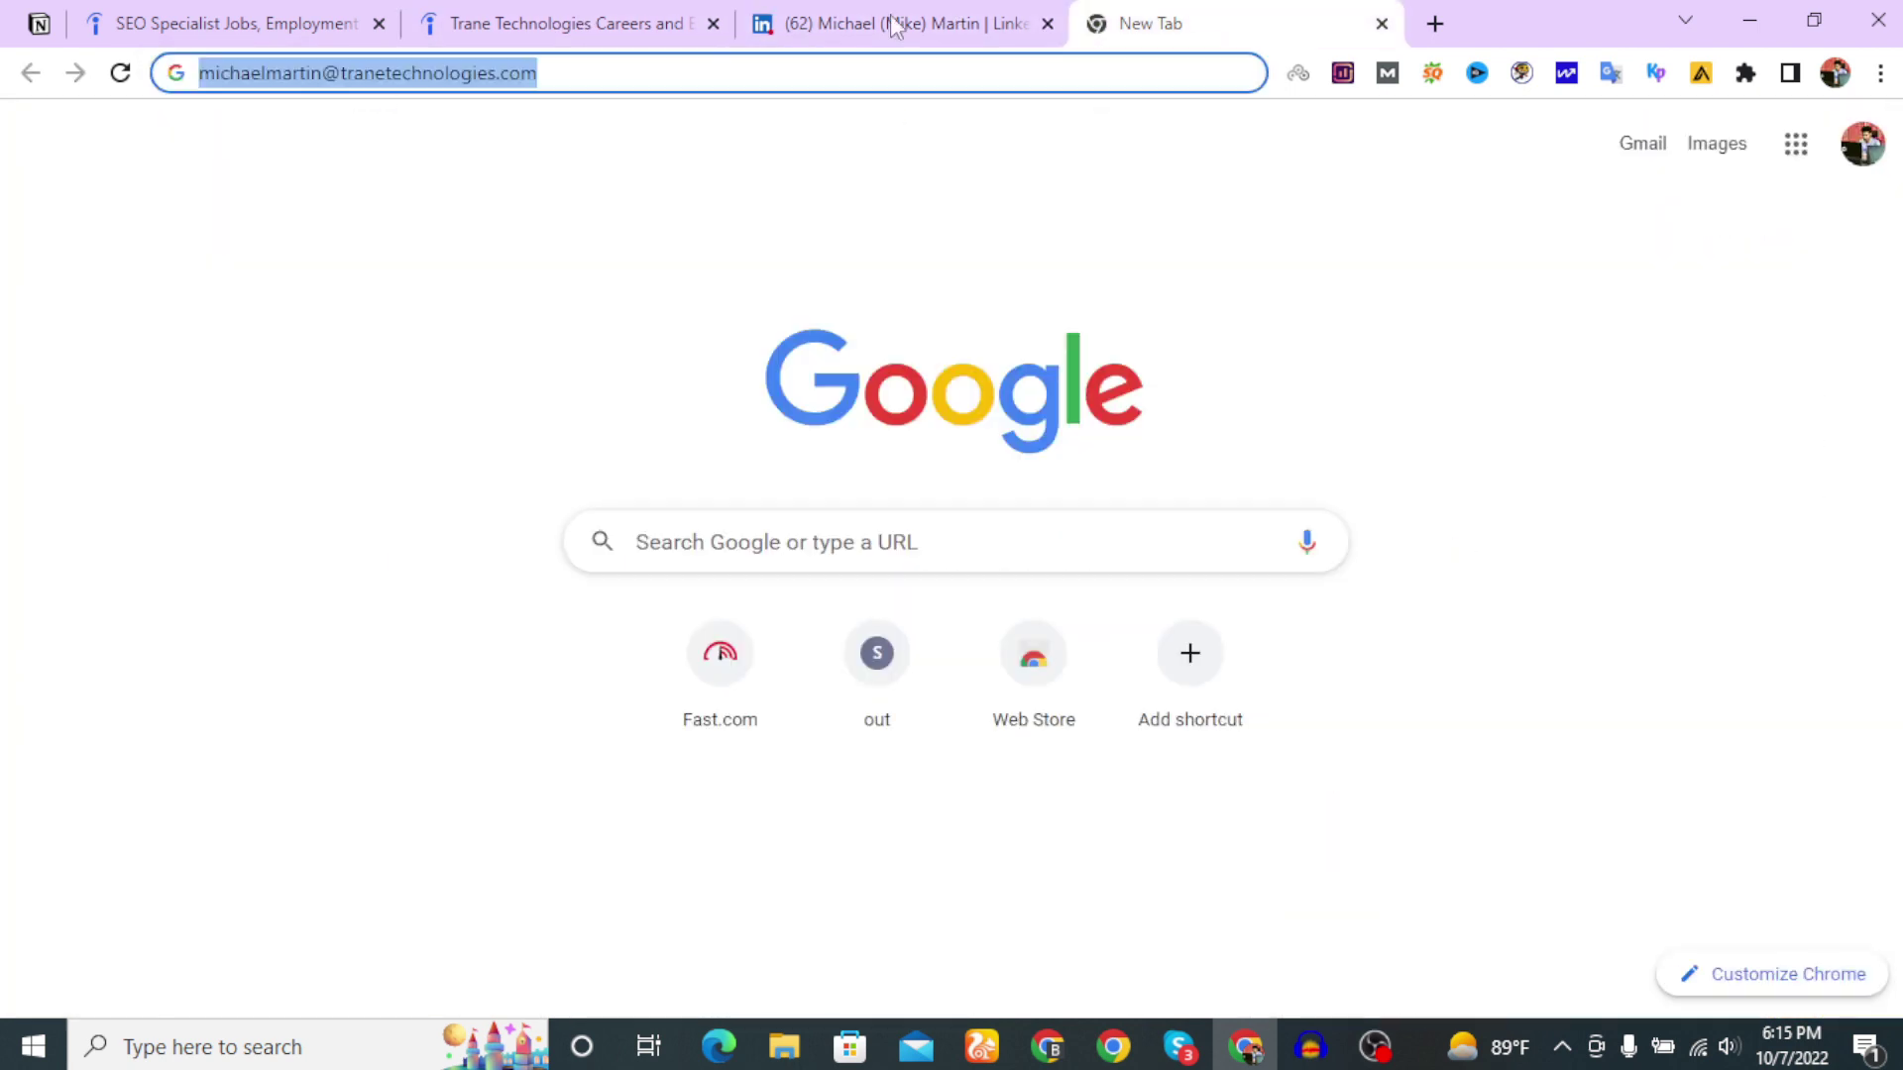
Select the contact's full e-mail address in the new tab's address bar and copy it.
click(422, 73)
drag(591, 72, 188, 70)
click(565, 73)
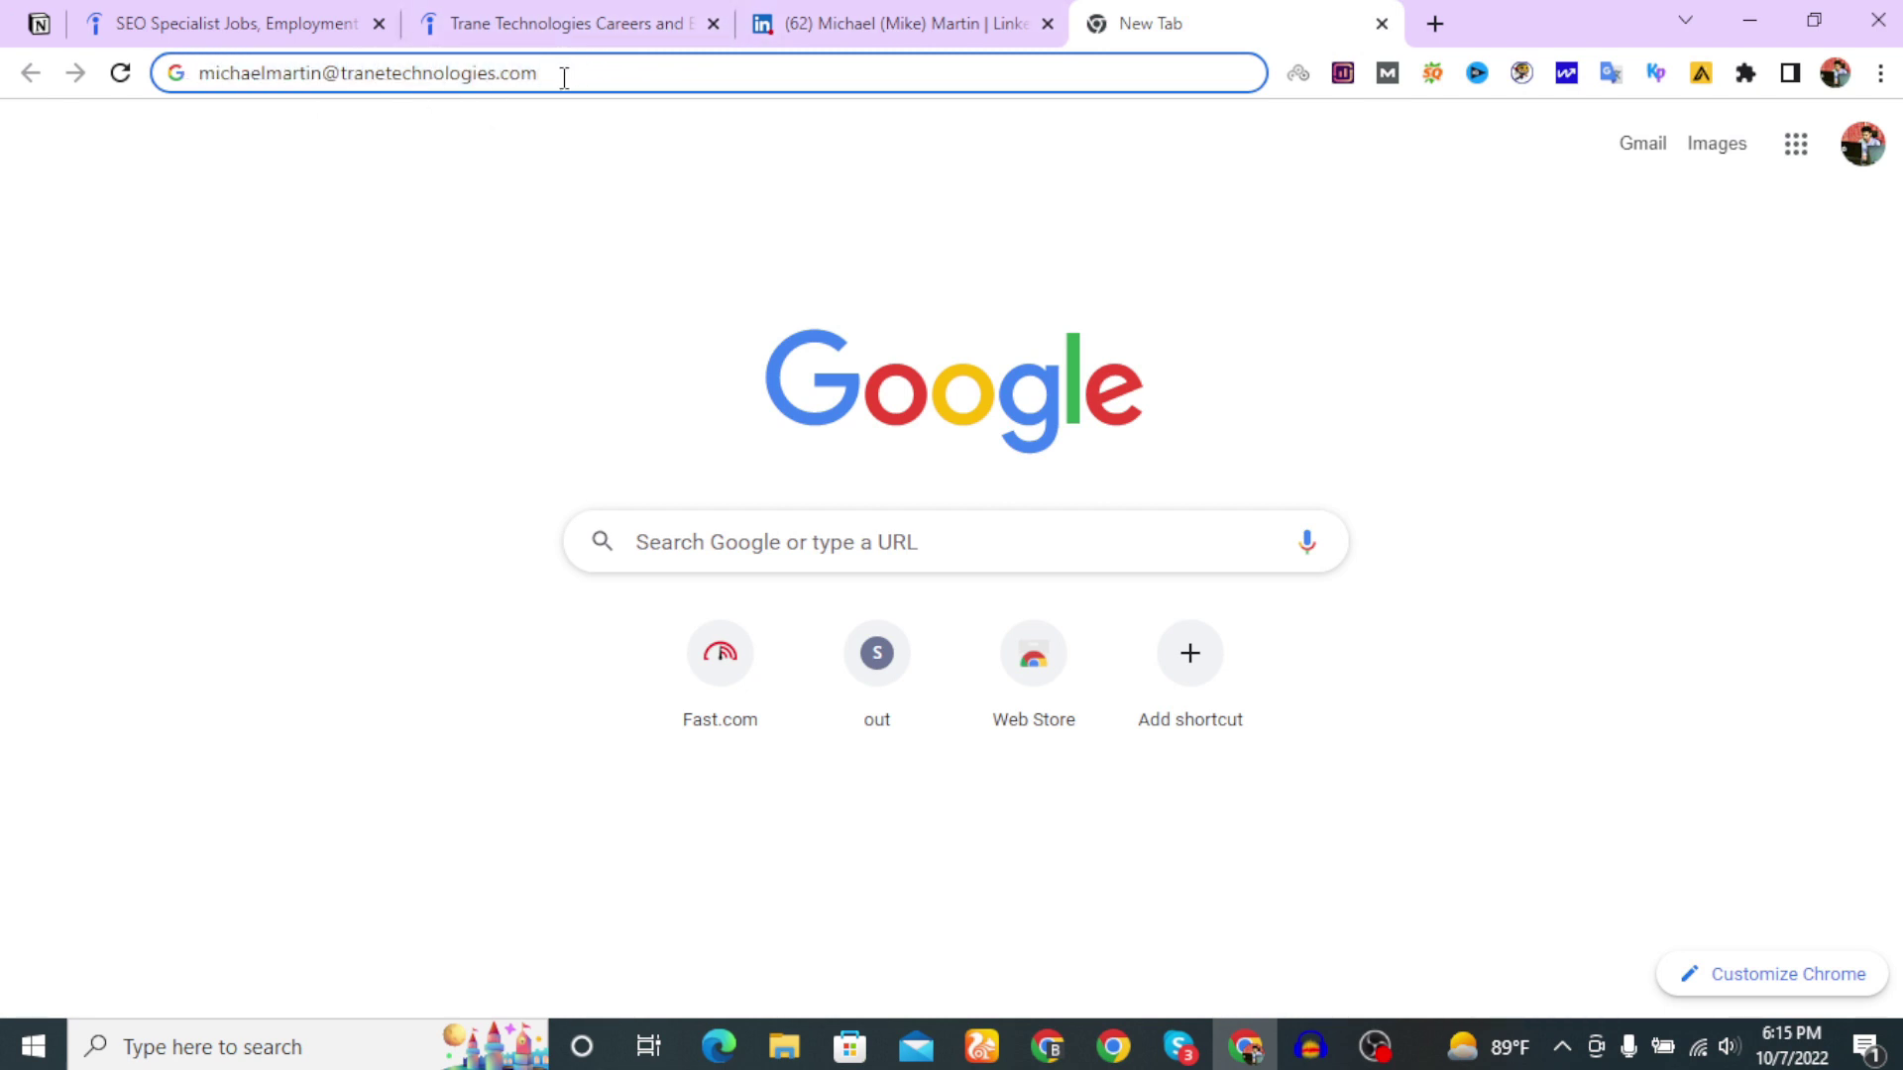
triple_click(564, 75)
right_click(564, 77)
click(639, 235)
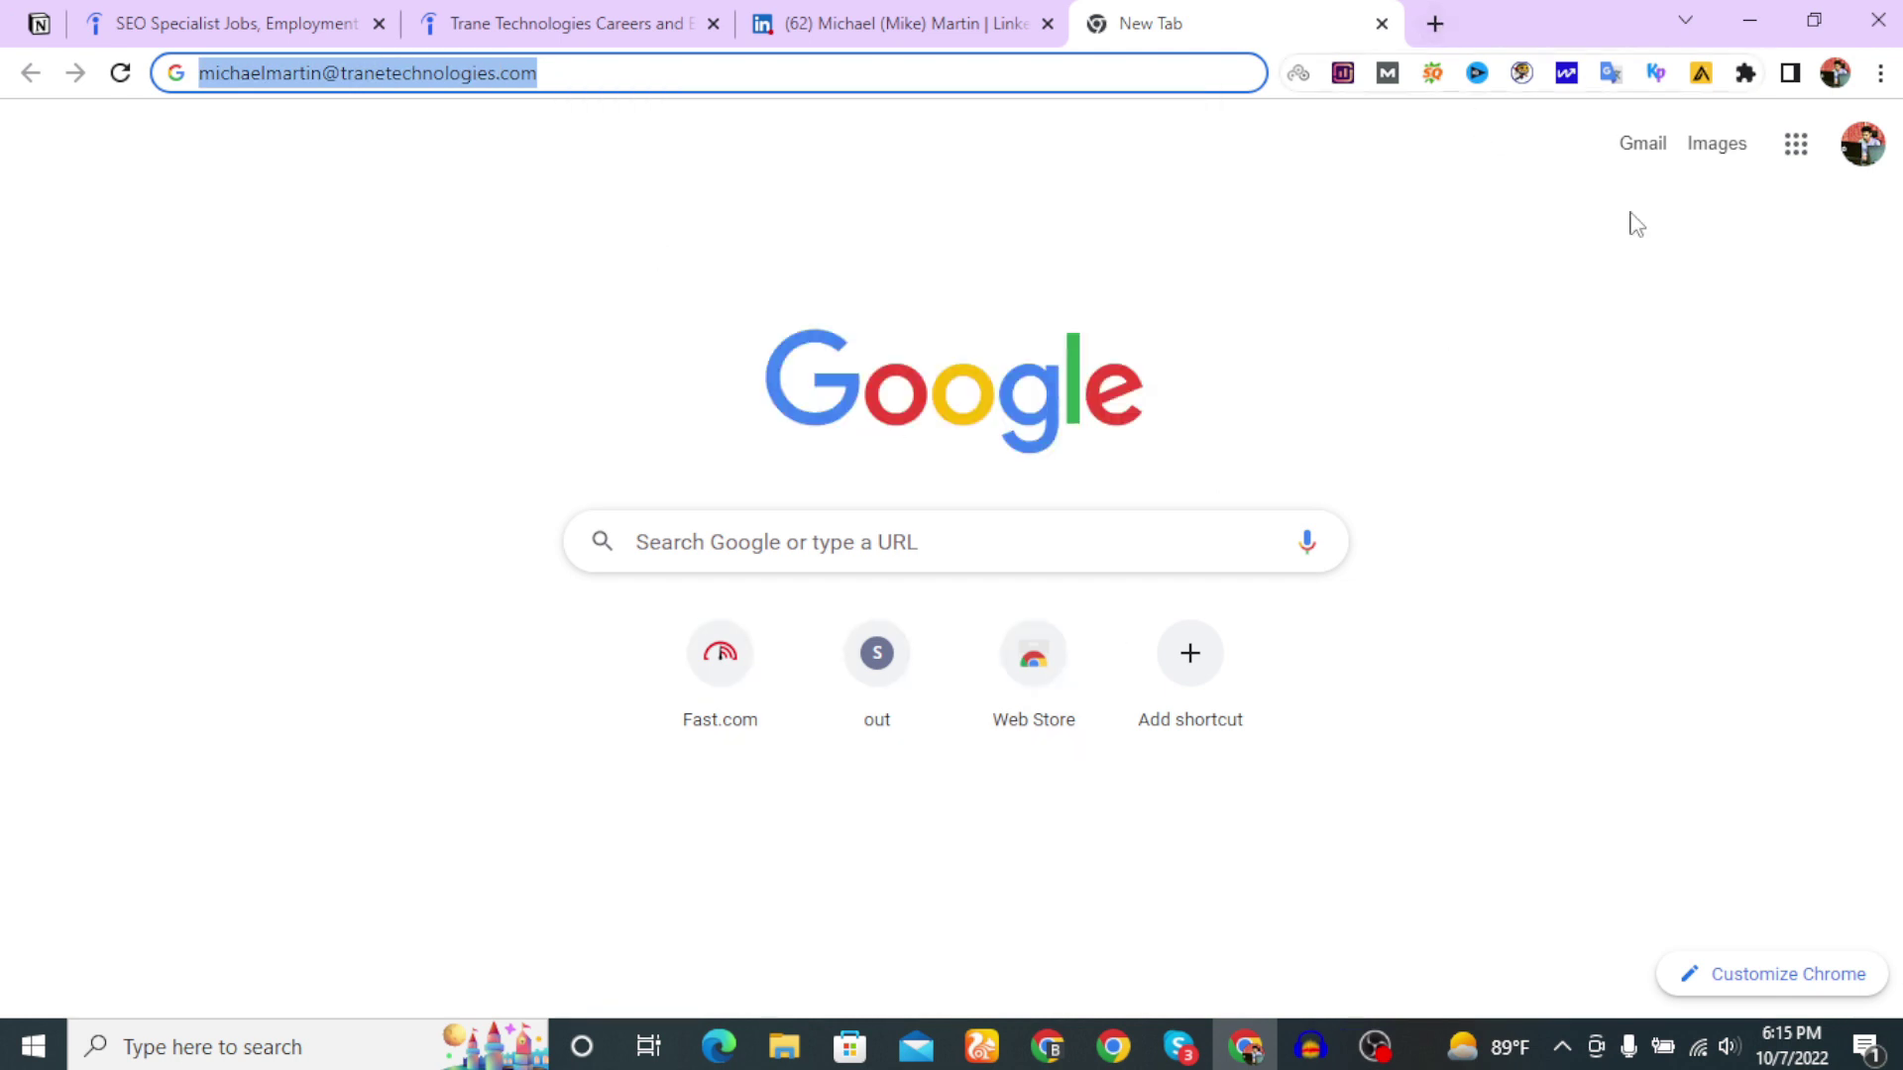
Open Gmail and start a new message with the contact's copied e-mail as the recipient.
click(1661, 150)
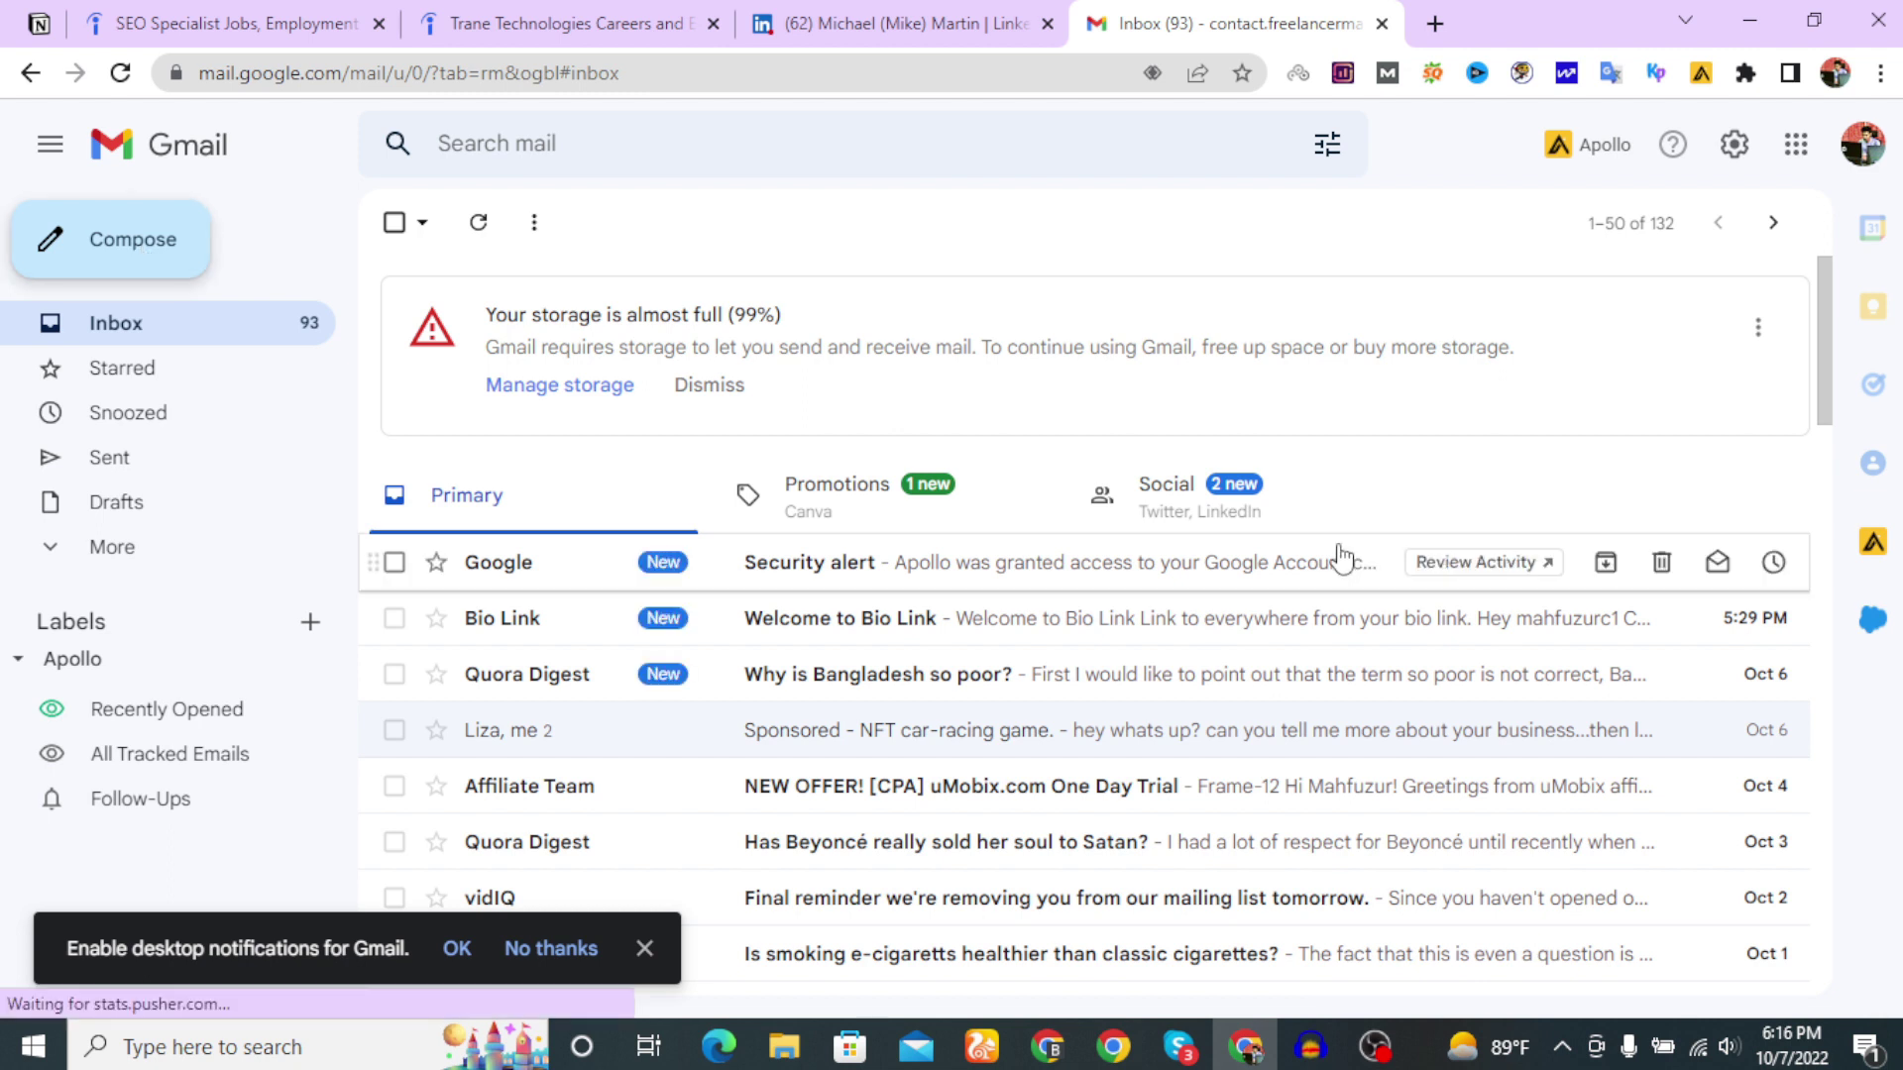
key(c)
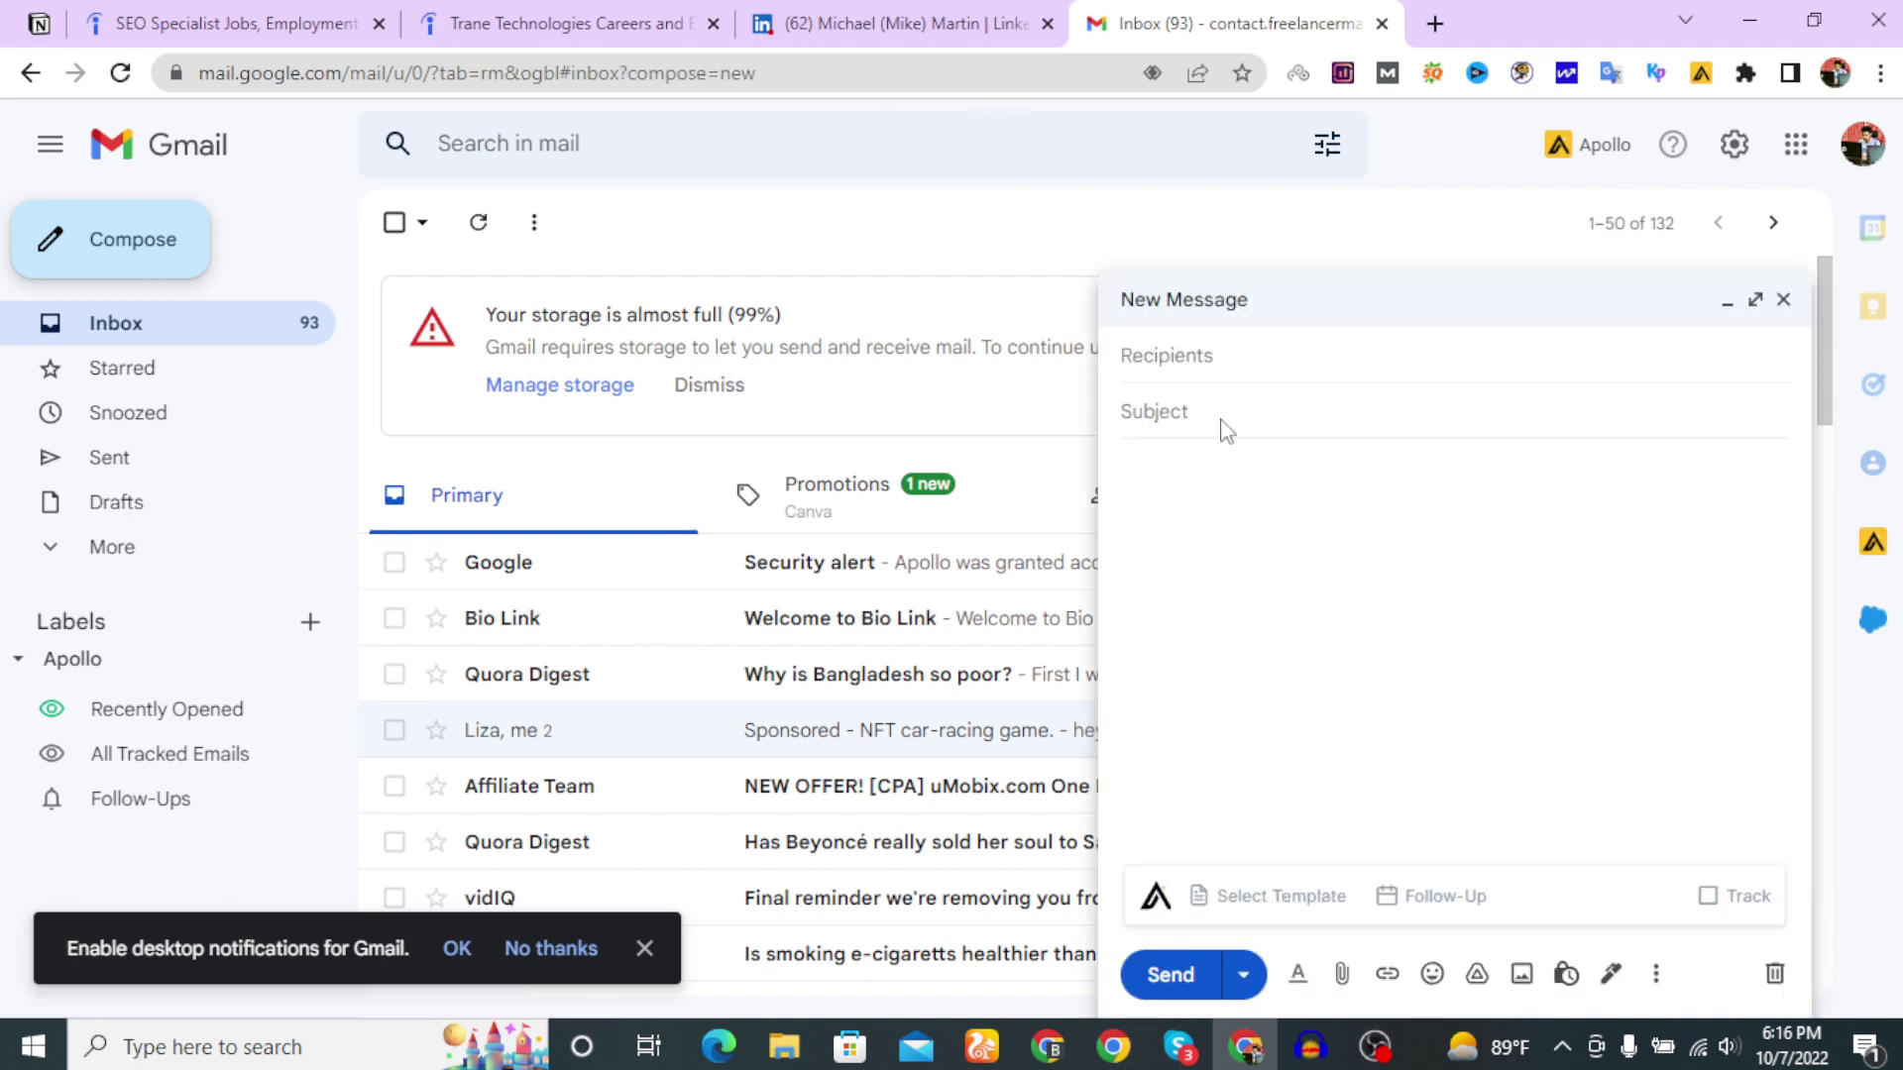
click(1250, 363)
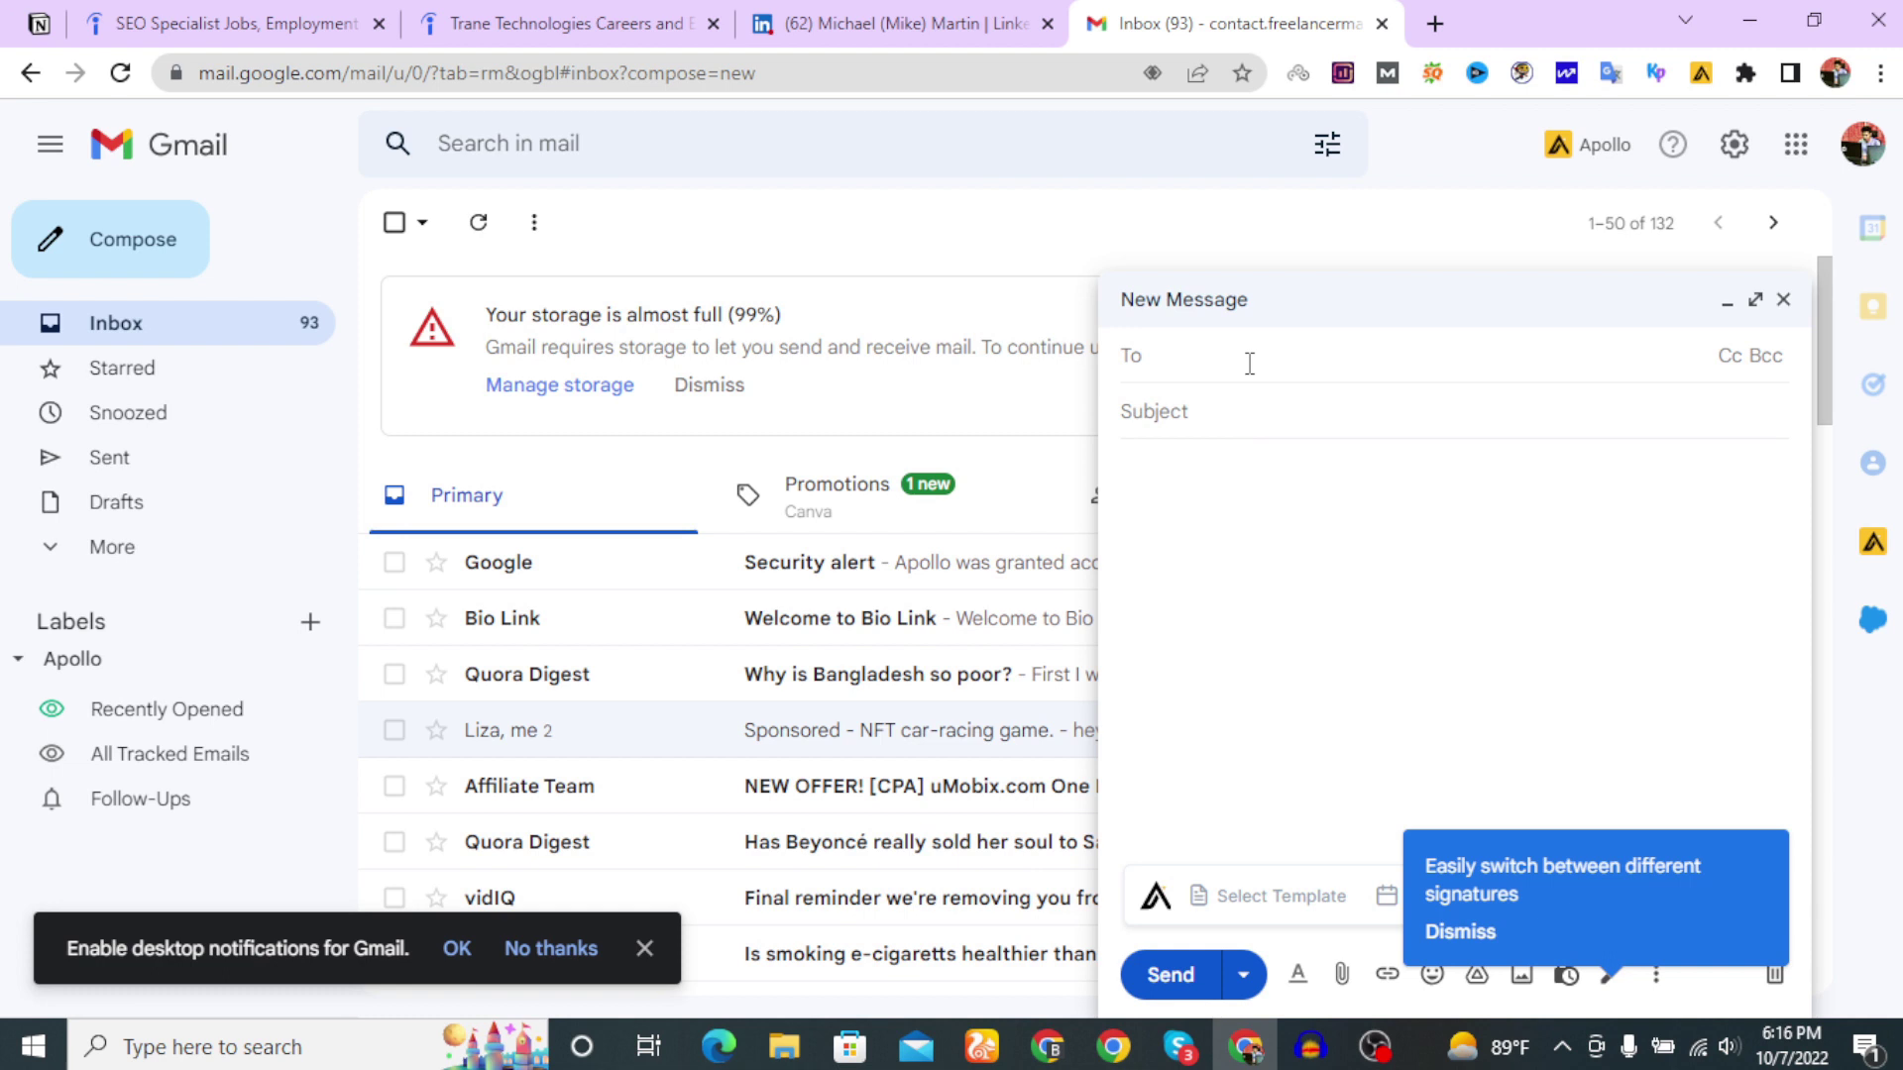
key(ctrl+v)
Copy the job title "Marketing Specialist" from the Trane Technologies listing on Indeed and use it as the message subject.
click(436, 24)
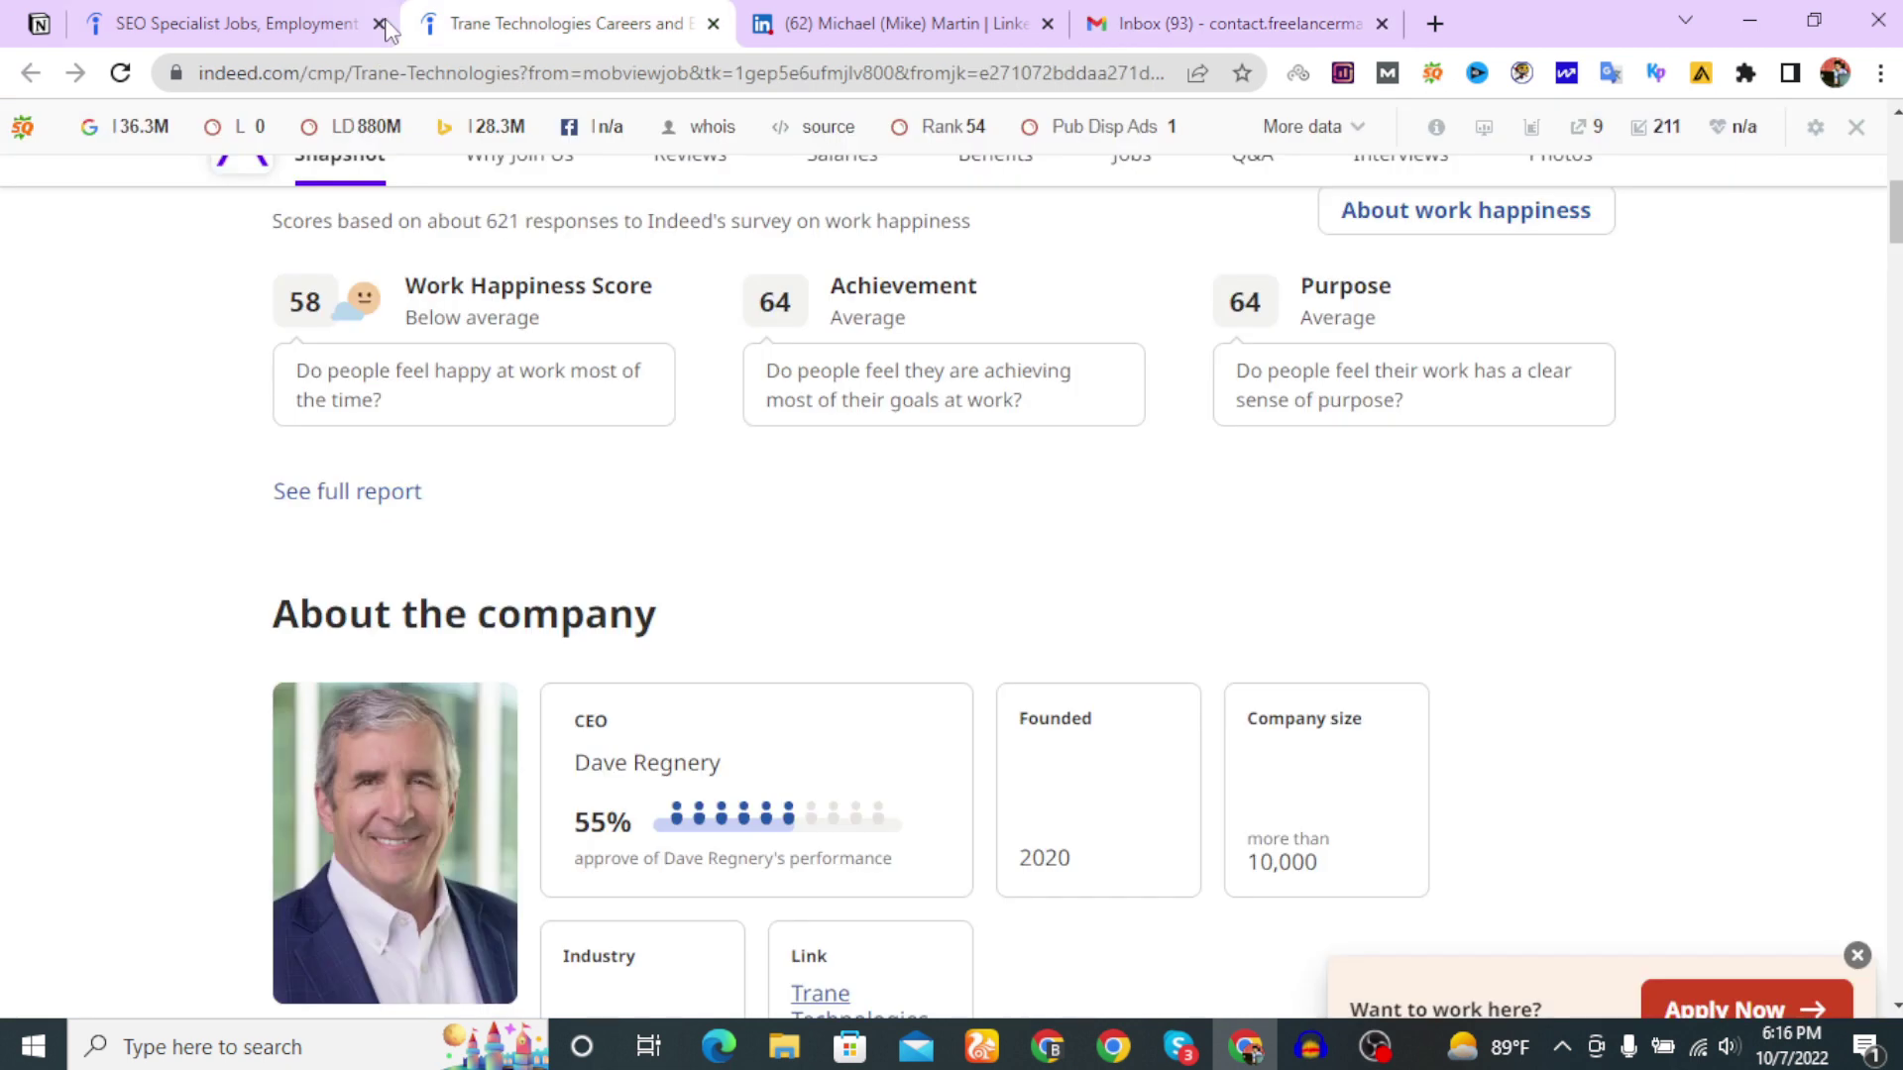
click(388, 29)
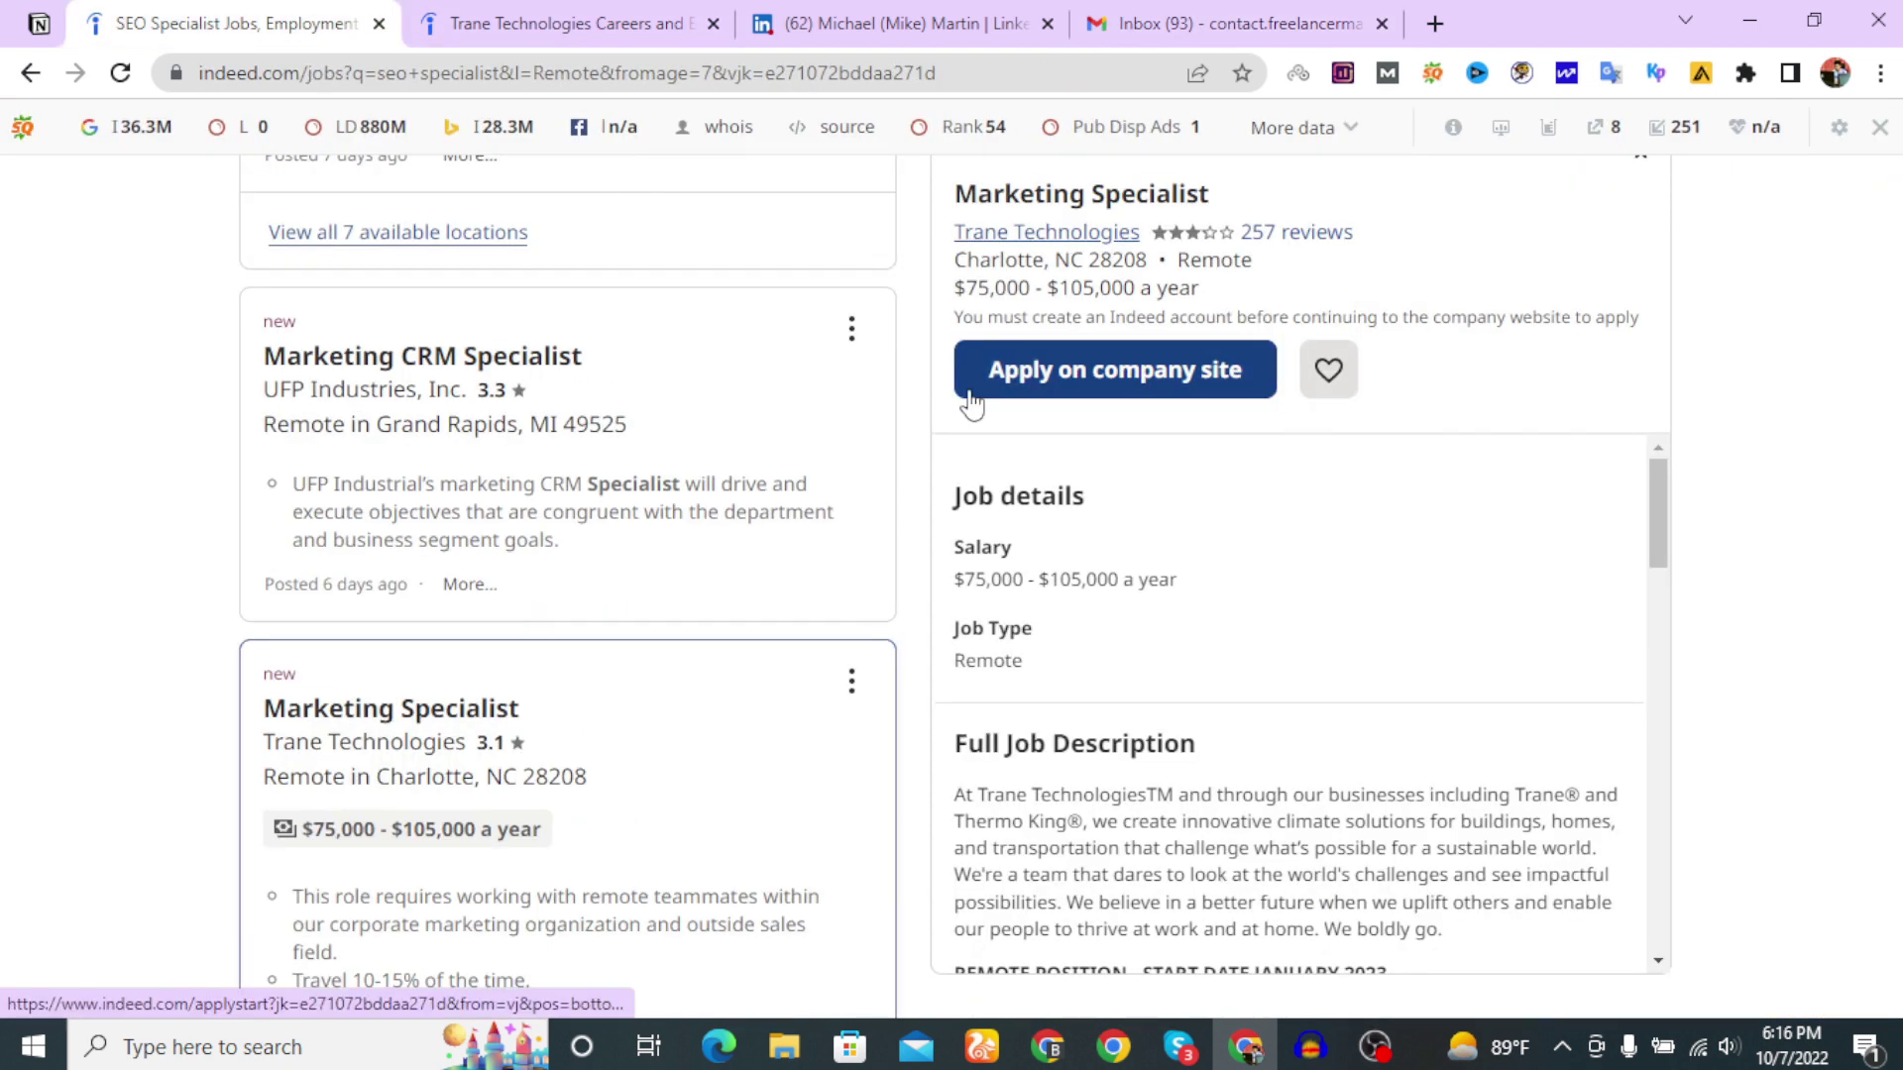
drag(953, 195, 1105, 161)
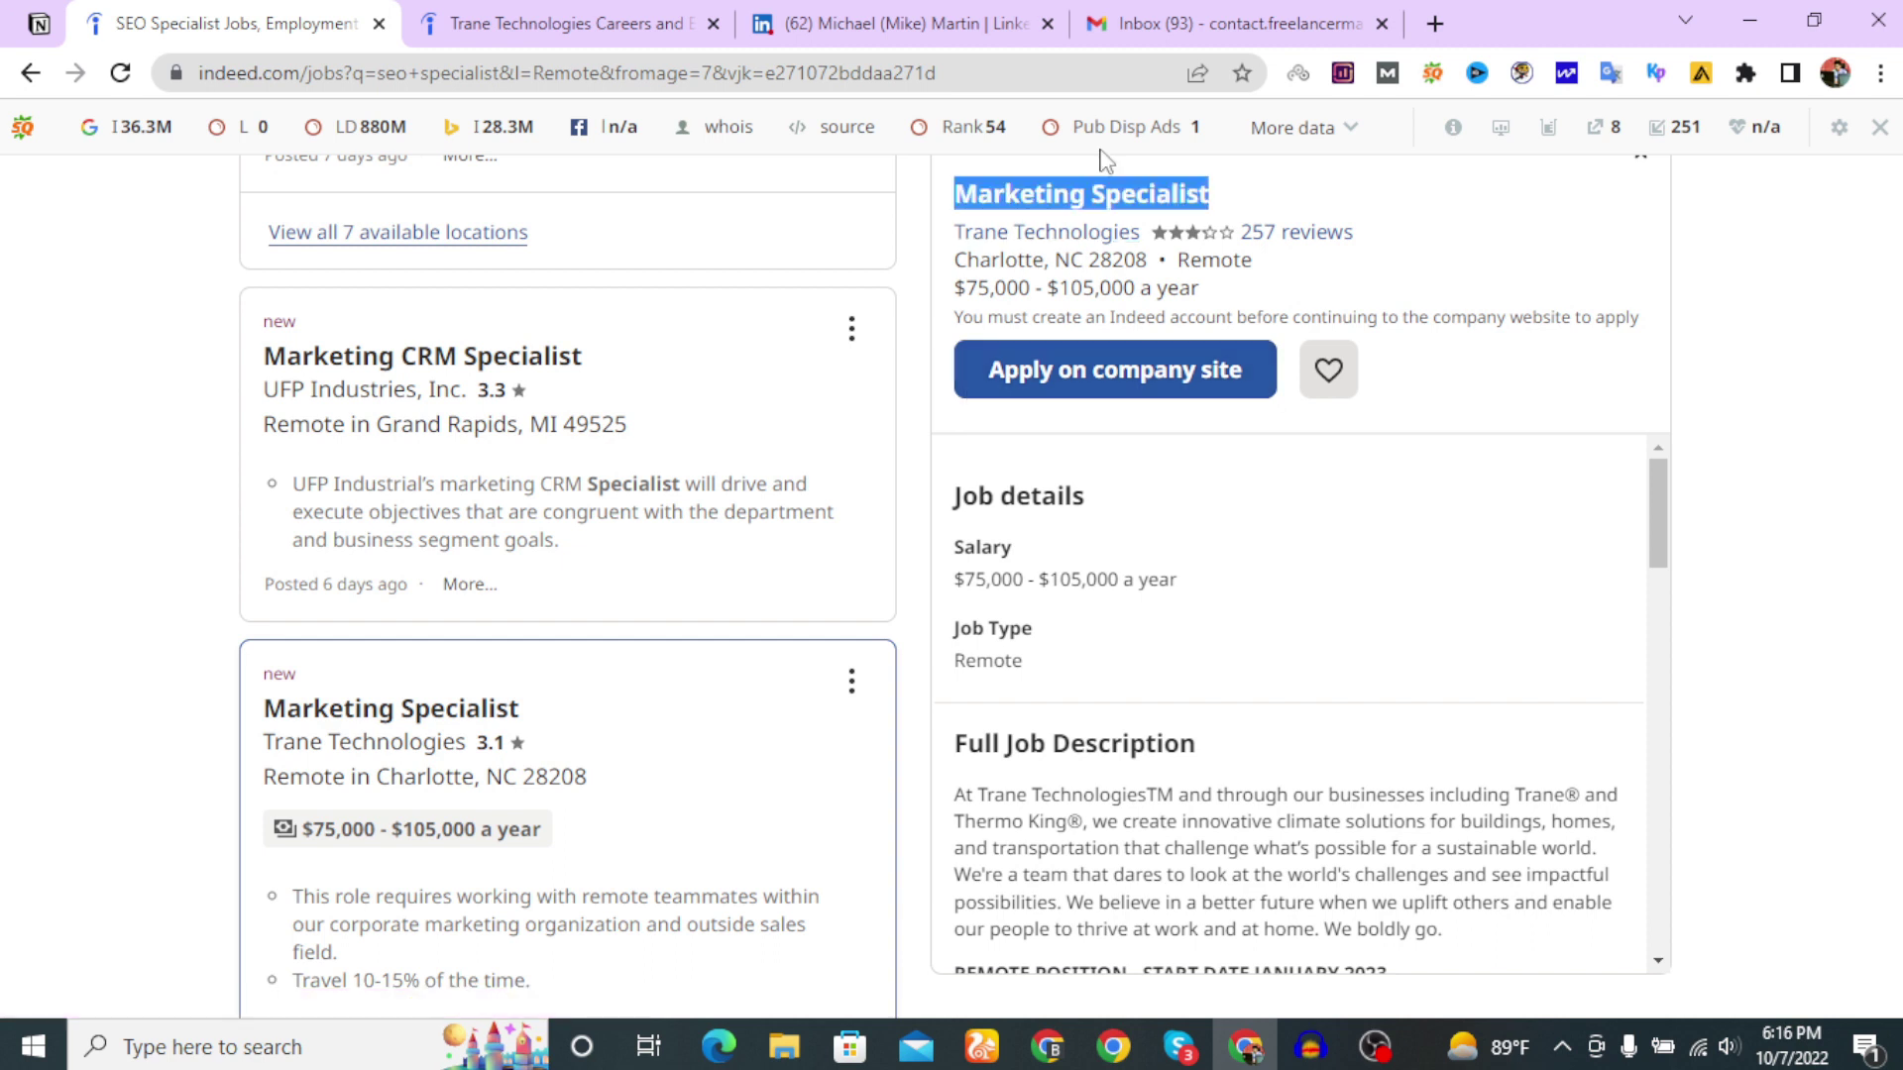
key(ctrl+4)
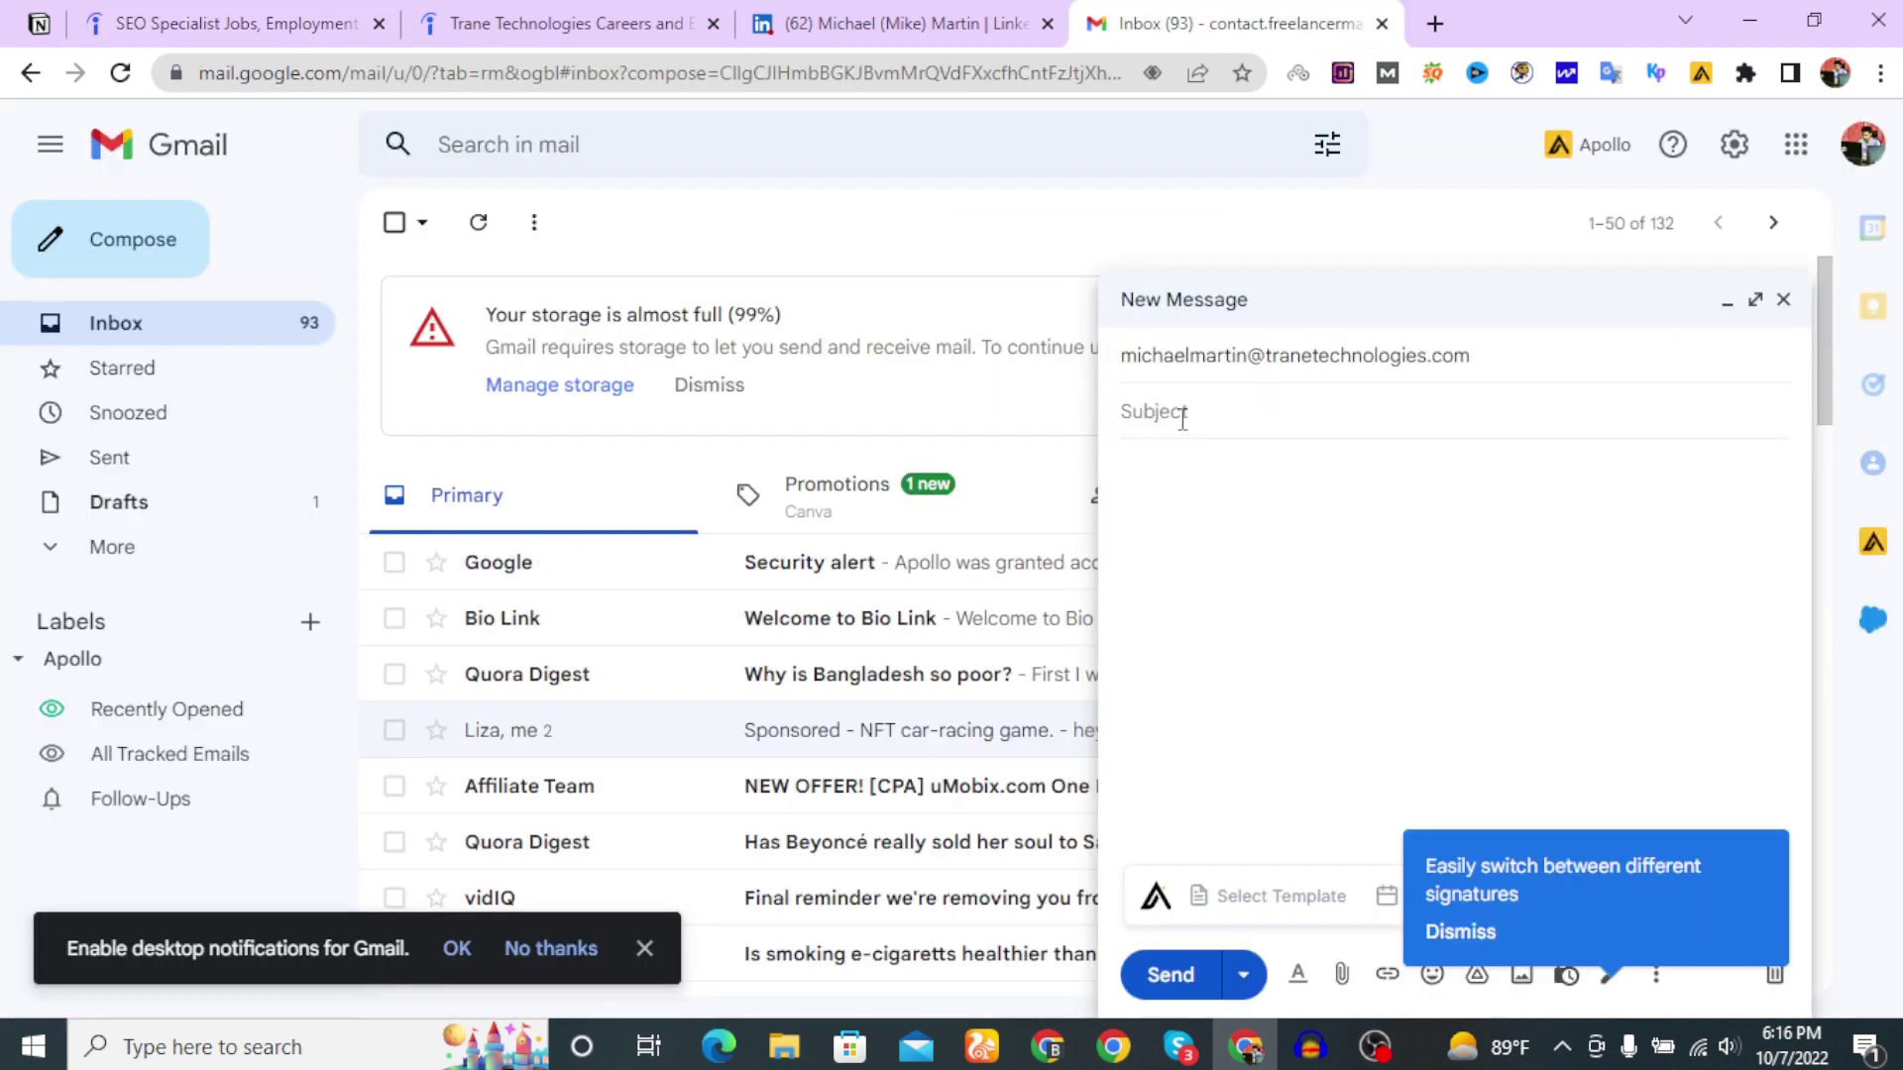
click(1182, 419)
key(ctrl+v)
click(1162, 503)
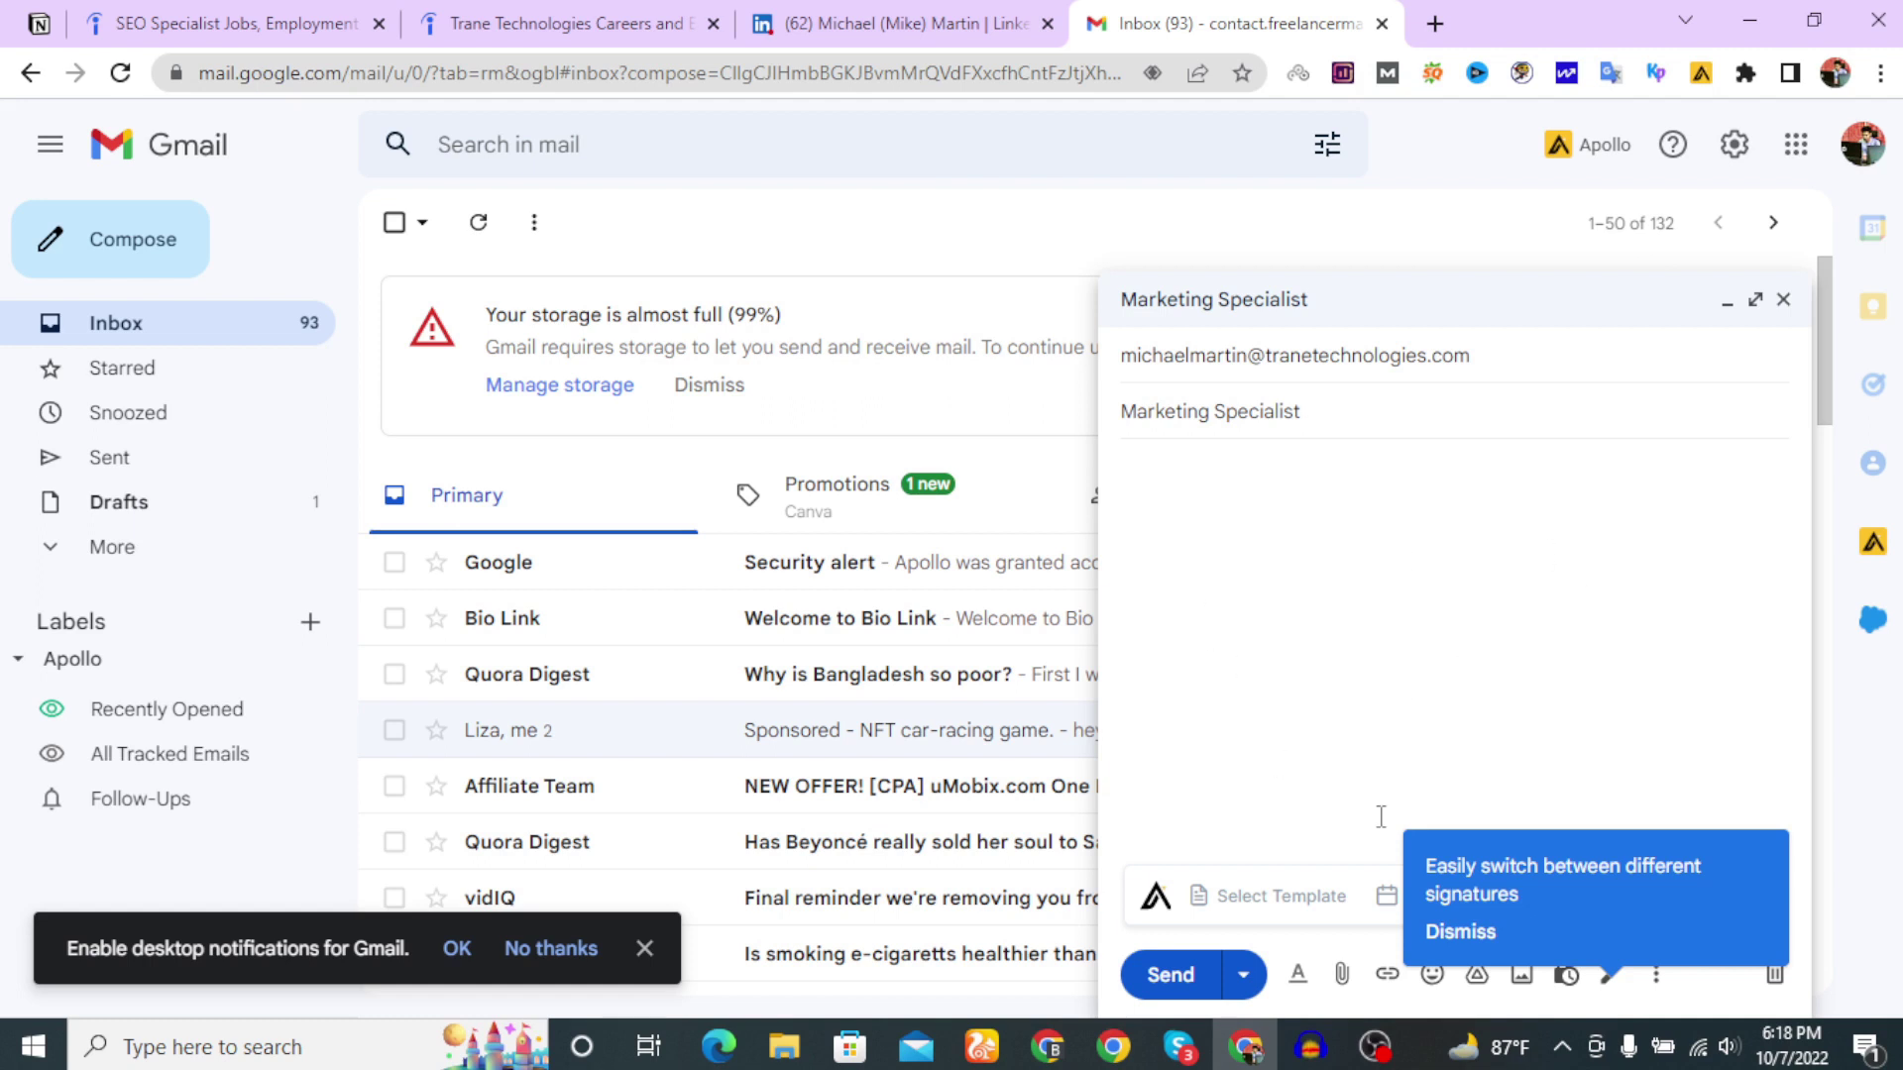
Dismiss the signature-switching tip and close the "Marketing Specialist" message draft.
click(1463, 933)
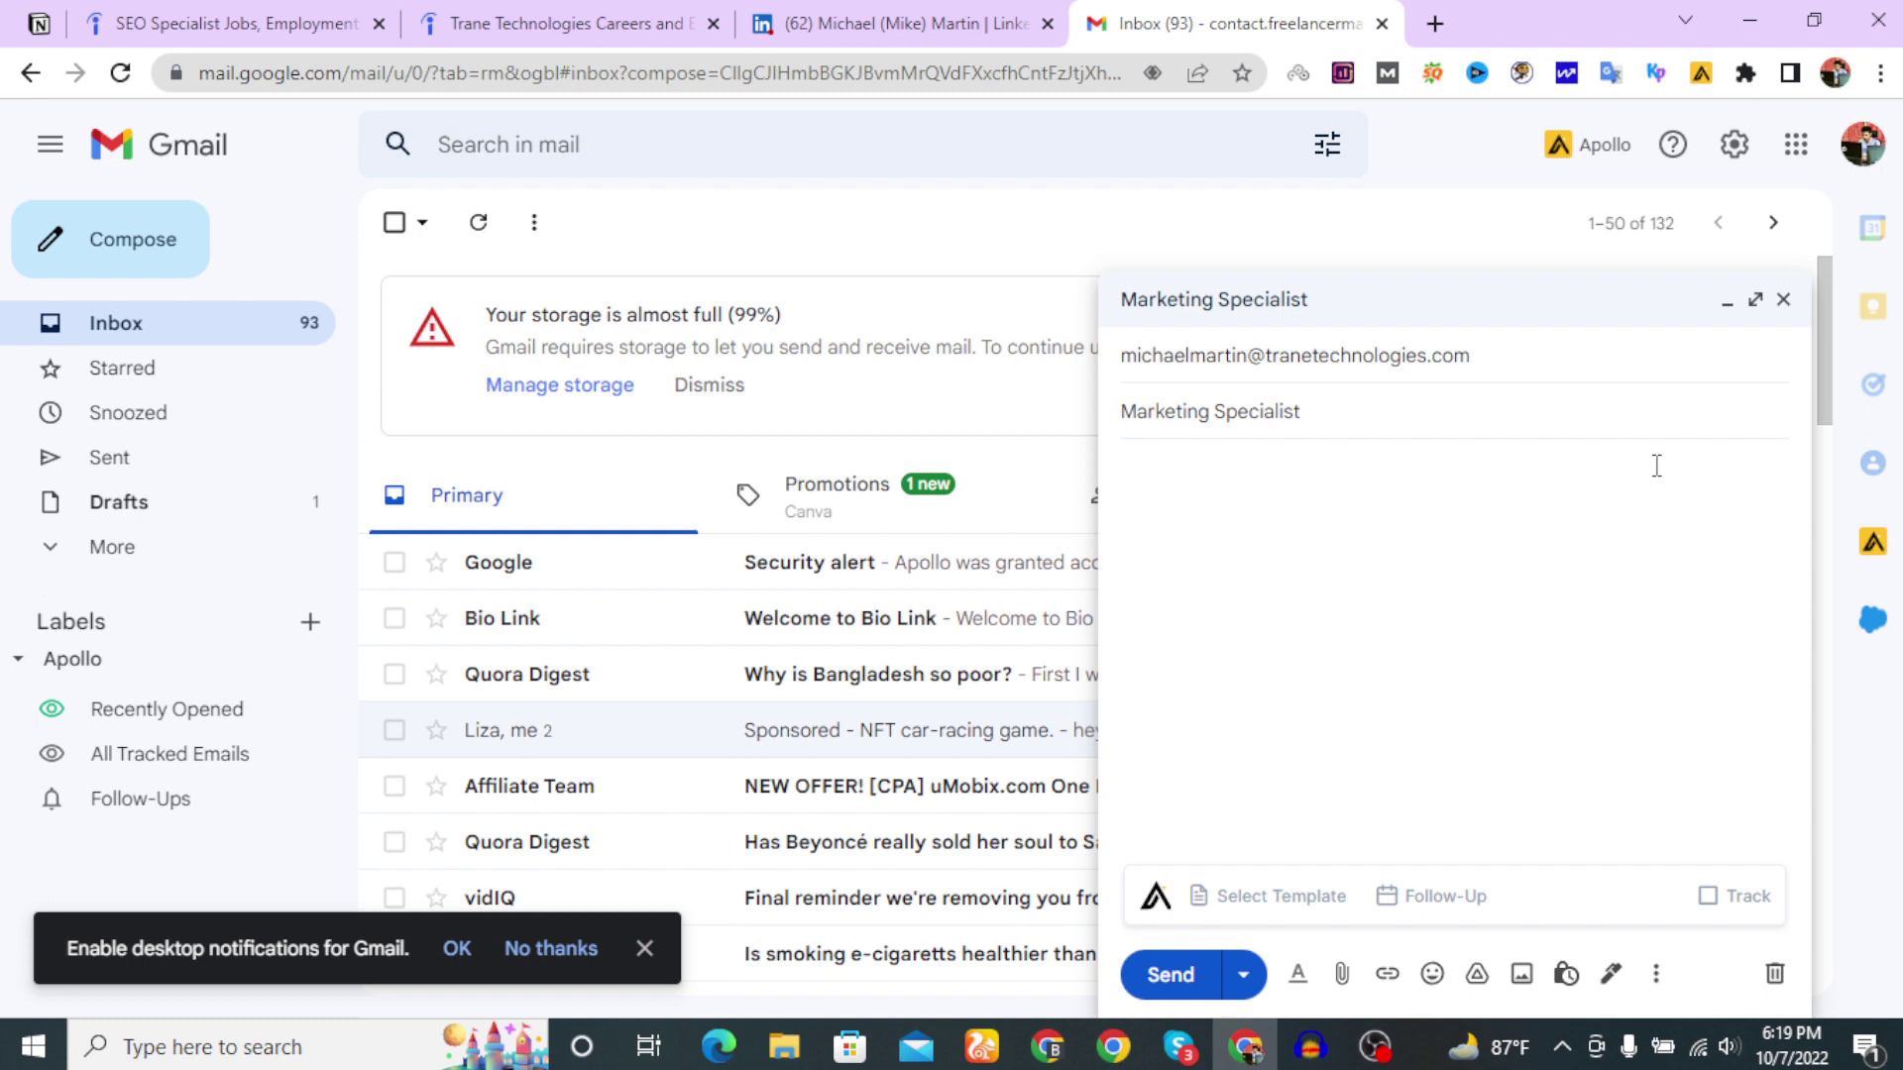
click(1781, 301)
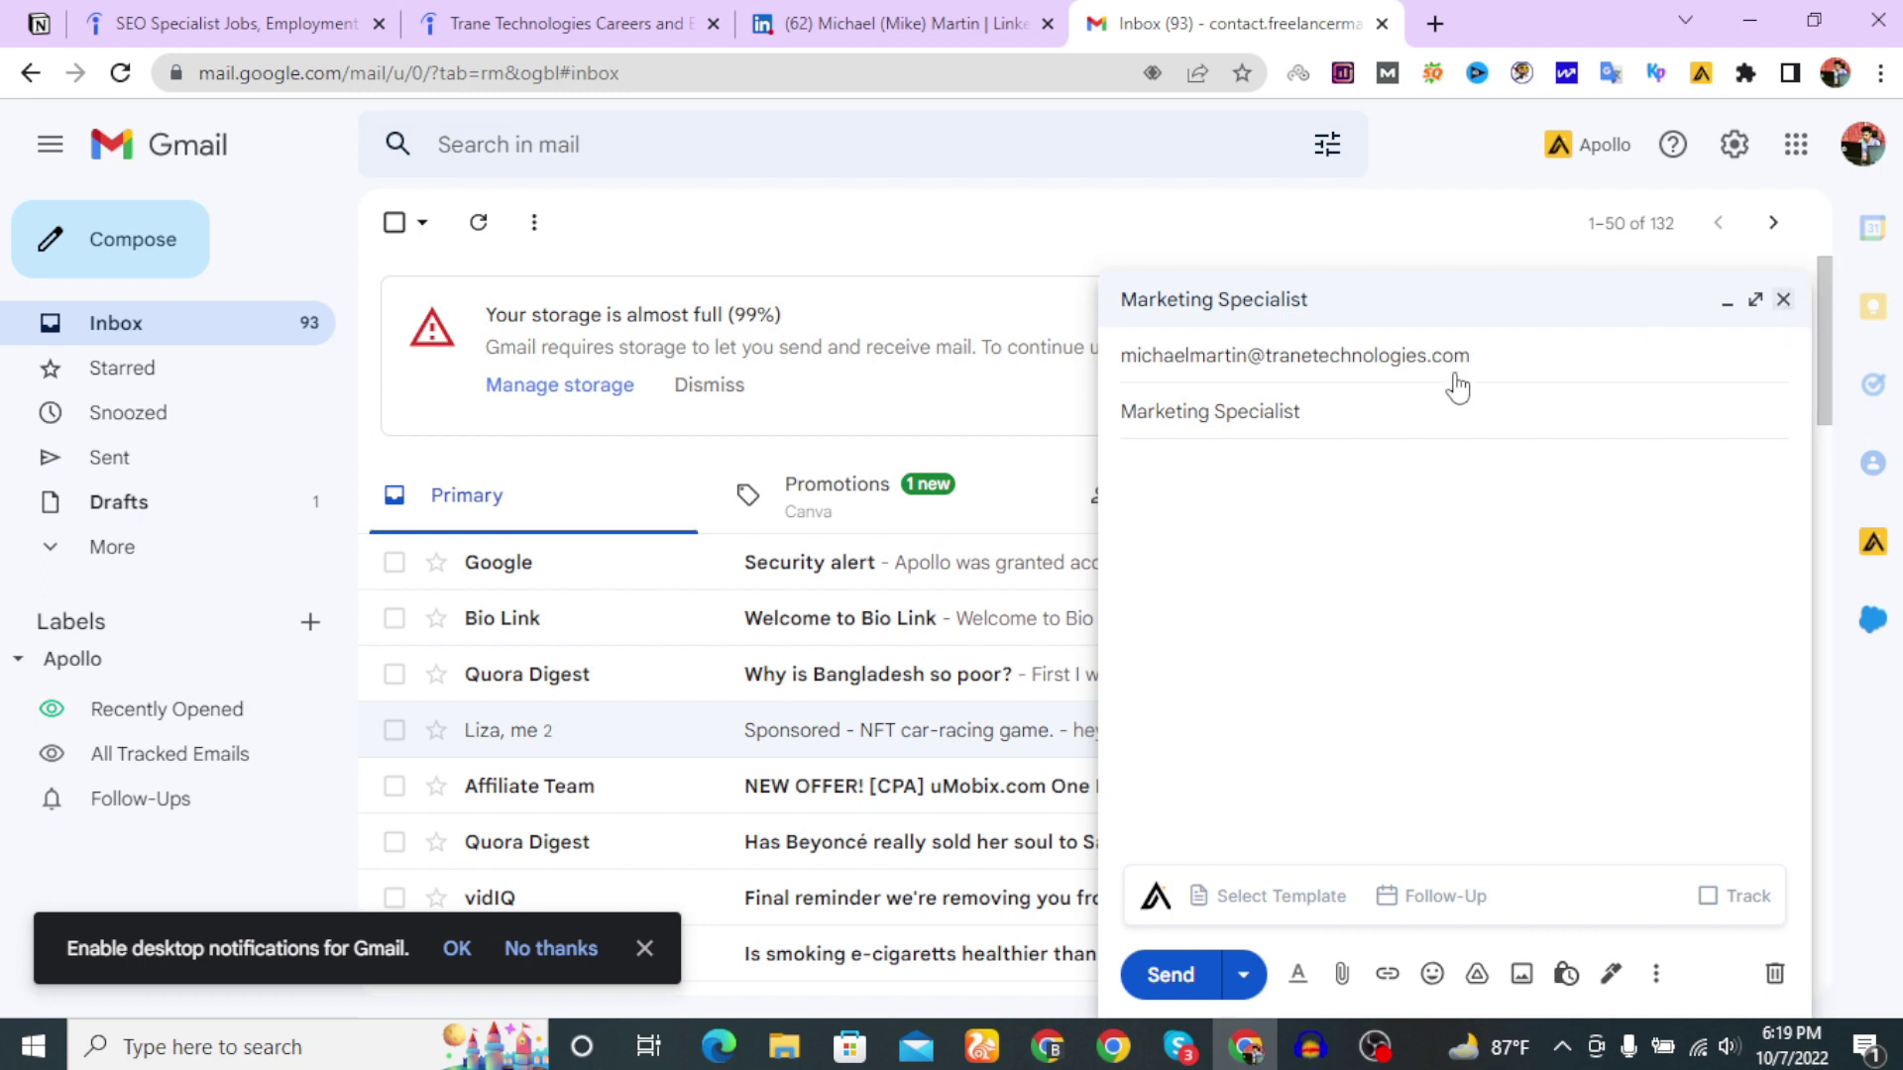